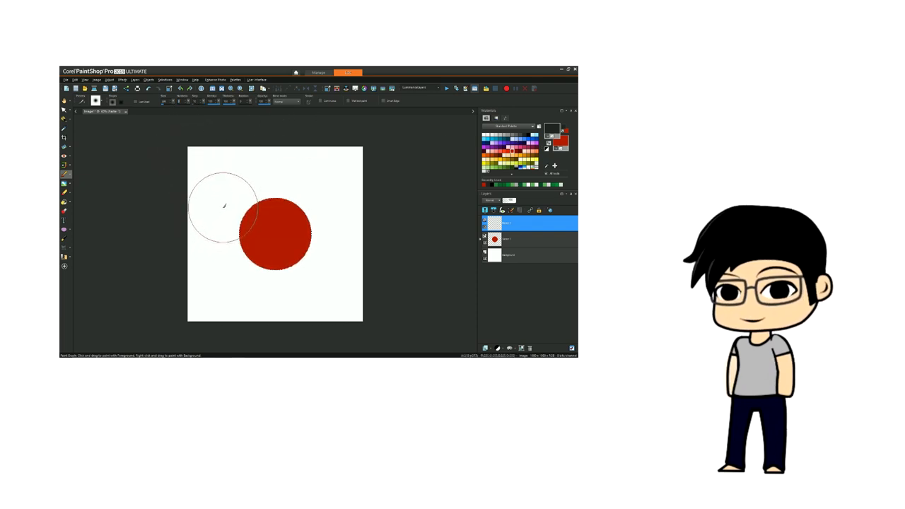
# - Brush dark shading on the circle's left edge and a white highlight on its upper right
pyautogui.moveTo(221, 202)
pyautogui.mouseDown()
pyautogui.moveTo(225, 264)
pyautogui.moveTo(218, 231)
pyautogui.moveTo(263, 292)
pyautogui.moveTo(293, 301)
pyautogui.moveTo(238, 267)
pyautogui.moveTo(243, 277)
pyautogui.moveTo(308, 287)
pyautogui.moveTo(329, 272)
pyautogui.mouseUp()
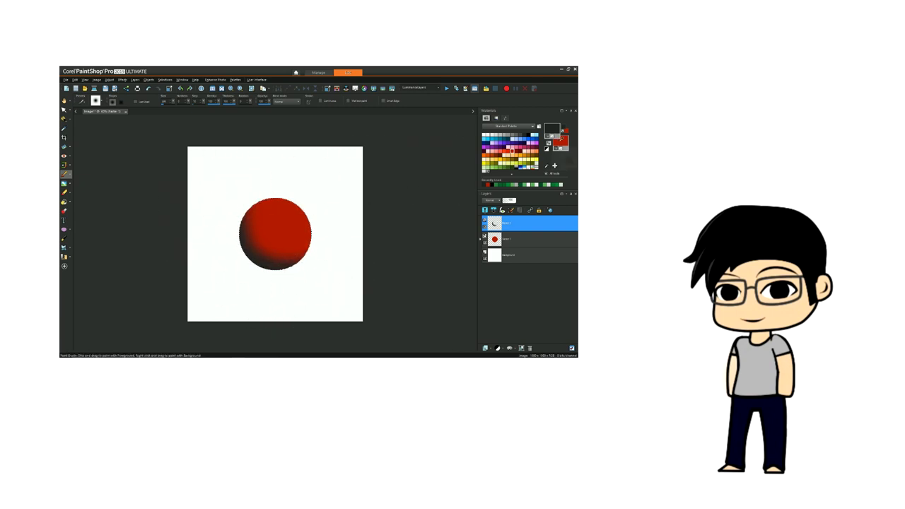
pyautogui.rightClick(484, 135)
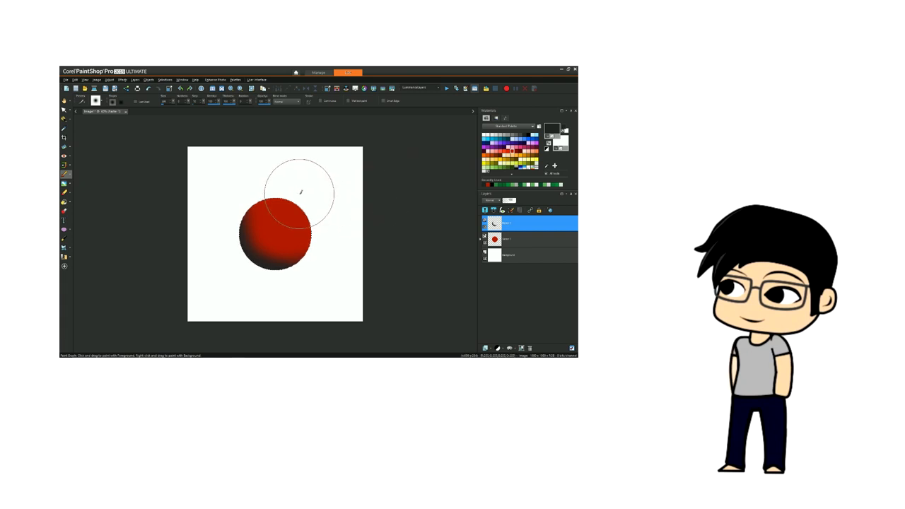
pyautogui.moveTo(300, 191)
pyautogui.mouseDown()
pyautogui.moveTo(333, 256)
pyautogui.moveTo(299, 177)
pyautogui.moveTo(278, 179)
pyautogui.mouseUp()
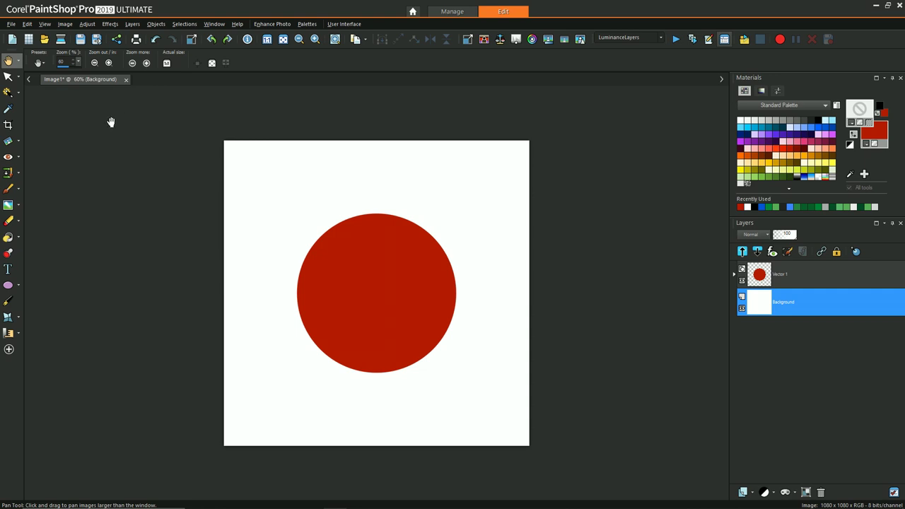
# - Set the Magic Wand's Match mode to Opacity and briefly hide, then show, the Background layer
pyautogui.click(7, 92)
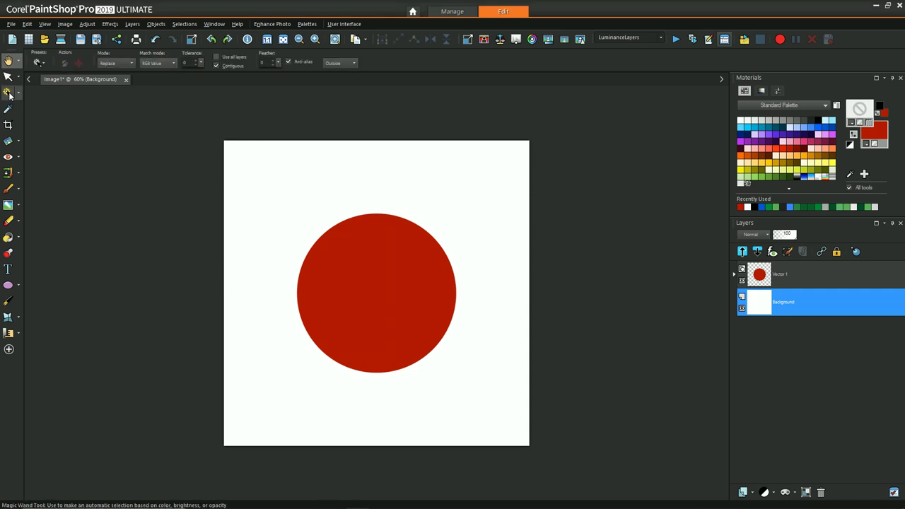
pyautogui.click(159, 64)
pyautogui.click(162, 117)
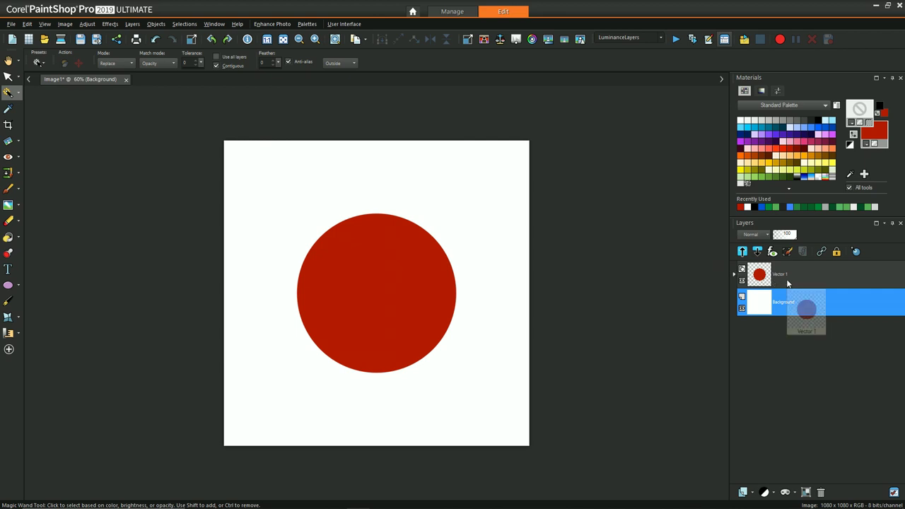
pyautogui.click(741, 308)
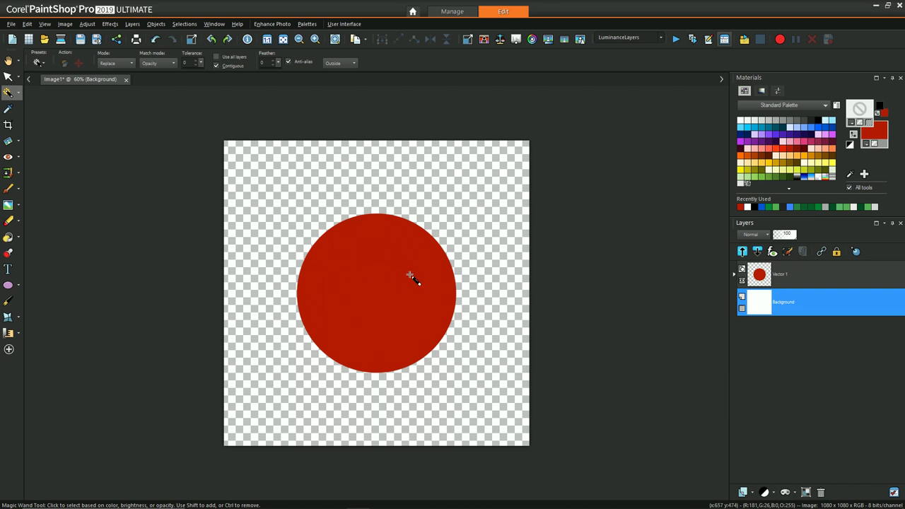
pyautogui.click(742, 308)
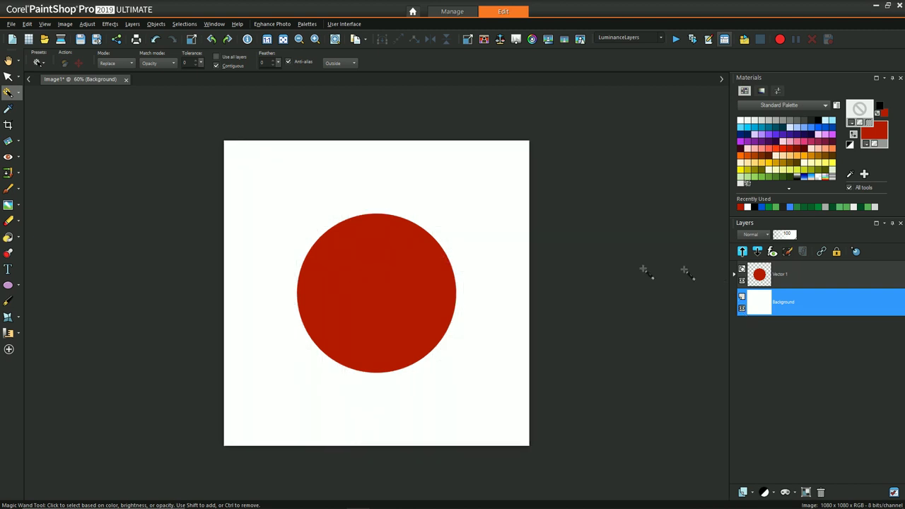
# - Make Vector 1 the active layer and select only the red circle's area
pyautogui.click(412, 295)
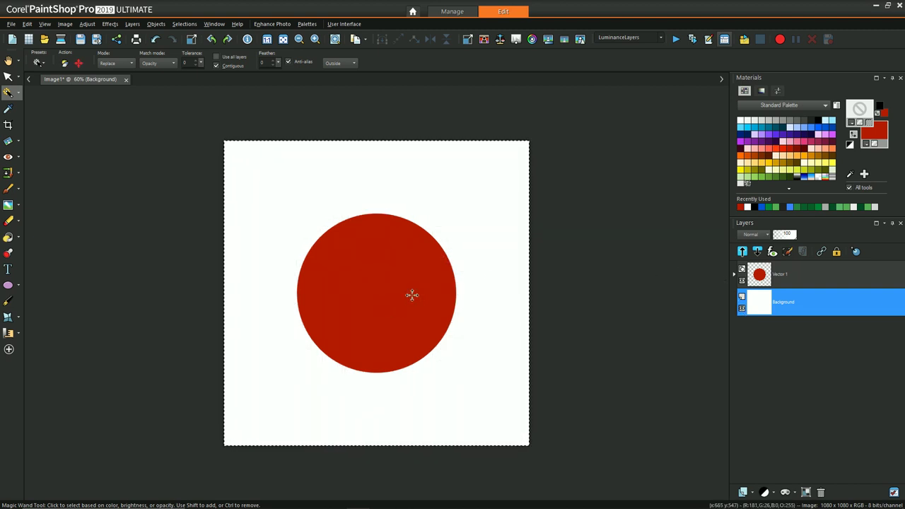
pyautogui.click(777, 275)
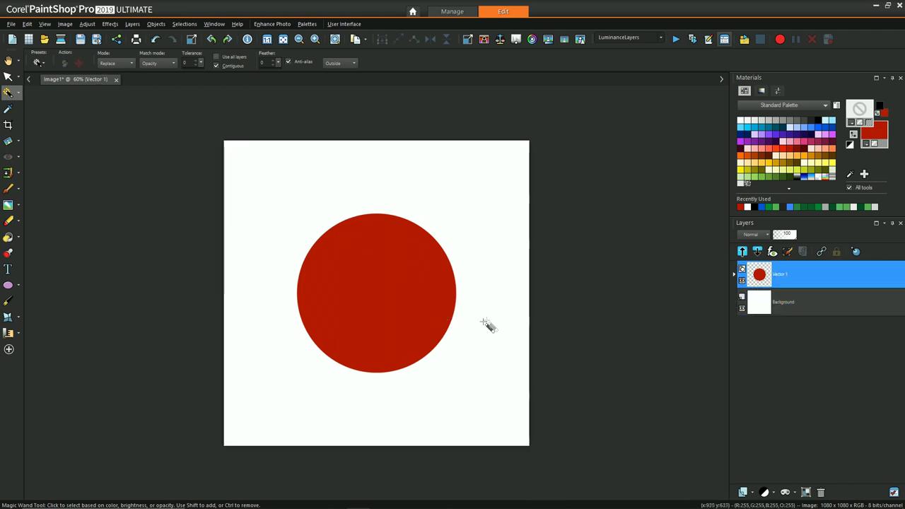
pyautogui.click(359, 221)
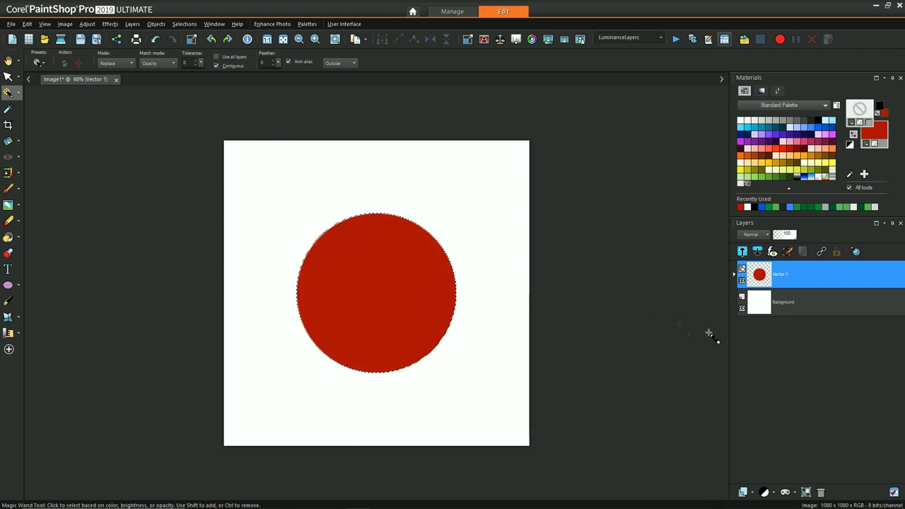
pyautogui.click(752, 494)
# - Add a raster layer and paint grey shading along the circle's lower left
pyautogui.click(765, 413)
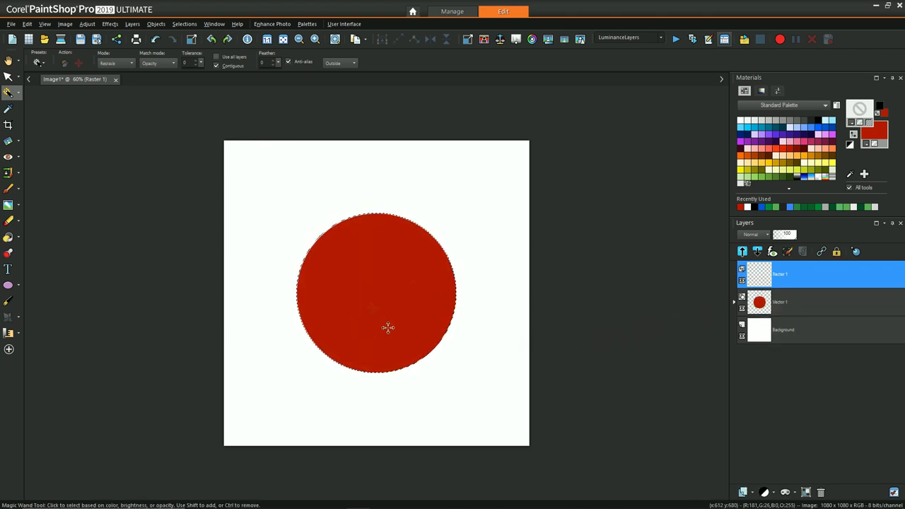
pyautogui.click(8, 188)
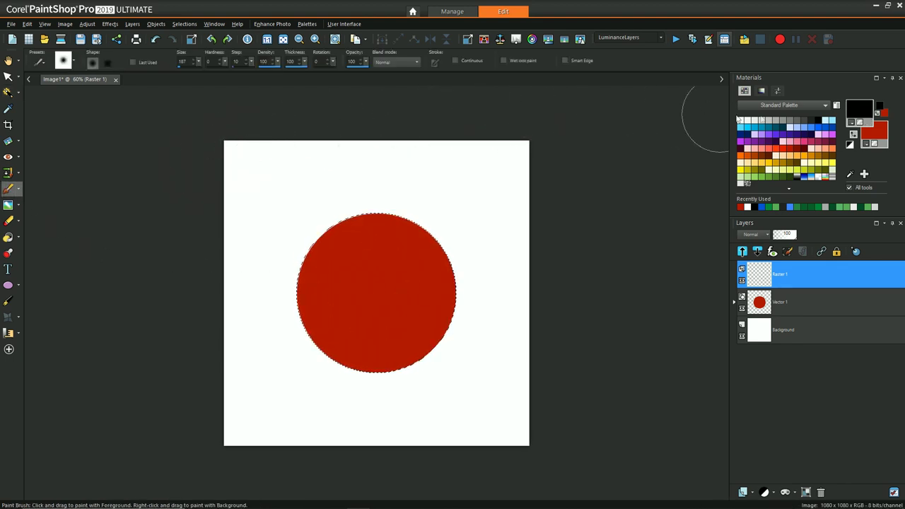
pyautogui.click(804, 119)
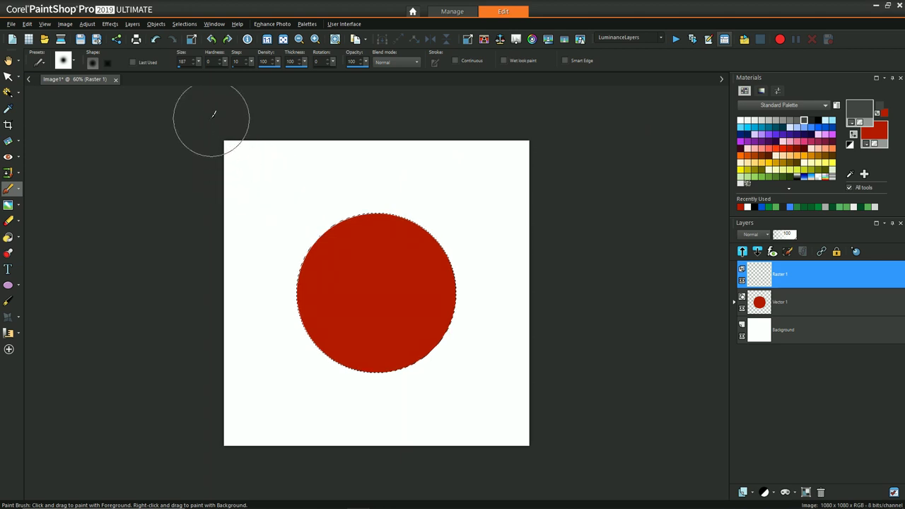
pyautogui.moveTo(289, 238)
pyautogui.mouseDown()
pyautogui.moveTo(297, 352)
pyautogui.moveTo(275, 276)
pyautogui.moveTo(356, 416)
pyautogui.moveTo(290, 326)
pyautogui.moveTo(377, 387)
pyautogui.moveTo(261, 339)
pyautogui.moveTo(346, 391)
pyautogui.moveTo(423, 379)
pyautogui.moveTo(308, 381)
pyautogui.moveTo(368, 385)
pyautogui.moveTo(446, 352)
pyautogui.moveTo(326, 391)
pyautogui.moveTo(258, 318)
pyautogui.moveTo(410, 387)
pyautogui.moveTo(281, 313)
pyautogui.moveTo(437, 378)
pyautogui.moveTo(296, 331)
pyautogui.moveTo(284, 318)
pyautogui.moveTo(455, 390)
pyautogui.moveTo(428, 391)
pyautogui.moveTo(273, 263)
pyautogui.moveTo(267, 246)
pyautogui.moveTo(319, 333)
pyautogui.moveTo(420, 399)
pyautogui.moveTo(392, 372)
pyautogui.moveTo(326, 344)
pyautogui.moveTo(484, 377)
pyautogui.moveTo(448, 392)
pyautogui.moveTo(391, 384)
pyautogui.moveTo(414, 374)
pyautogui.mouseUp()
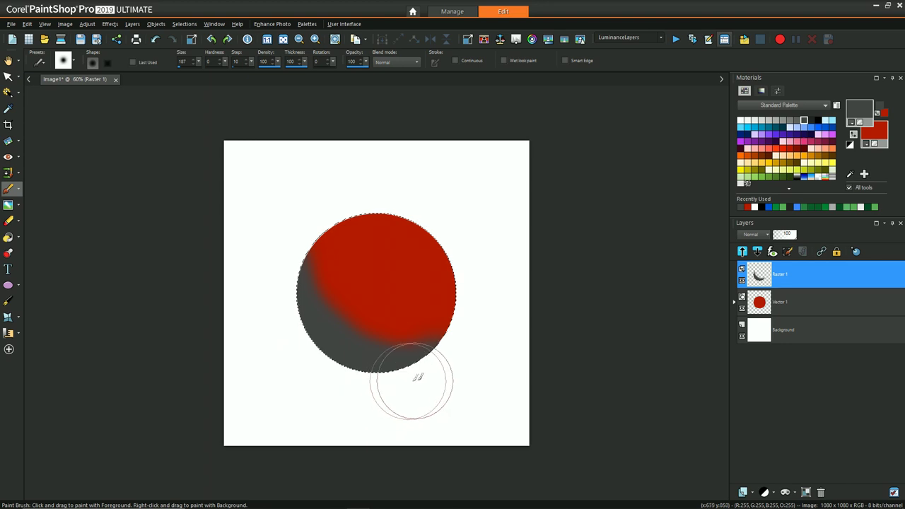
# - Add a second raster layer and paint a white highlight on the circle's right side
pyautogui.keyDown('ctrl'); pyautogui.click(521, 404); pyautogui.keyUp('ctrl')
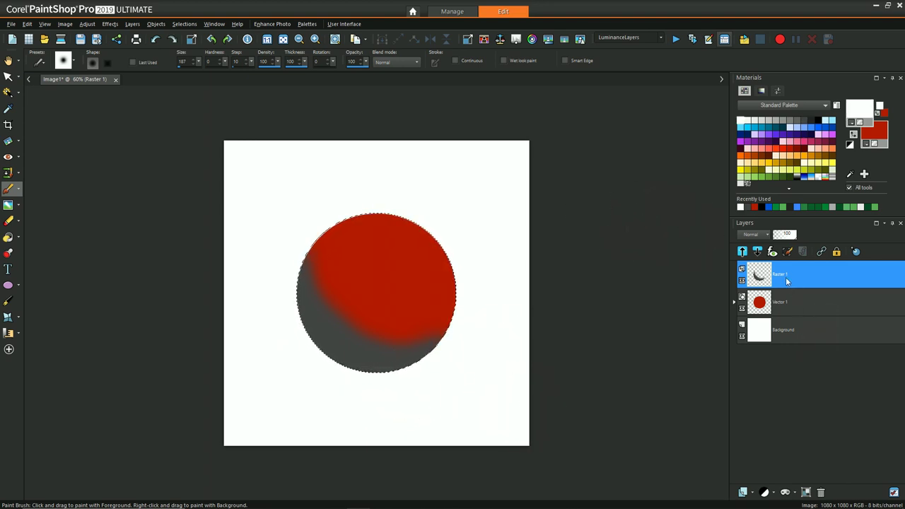
pyautogui.click(753, 494)
pyautogui.click(765, 411)
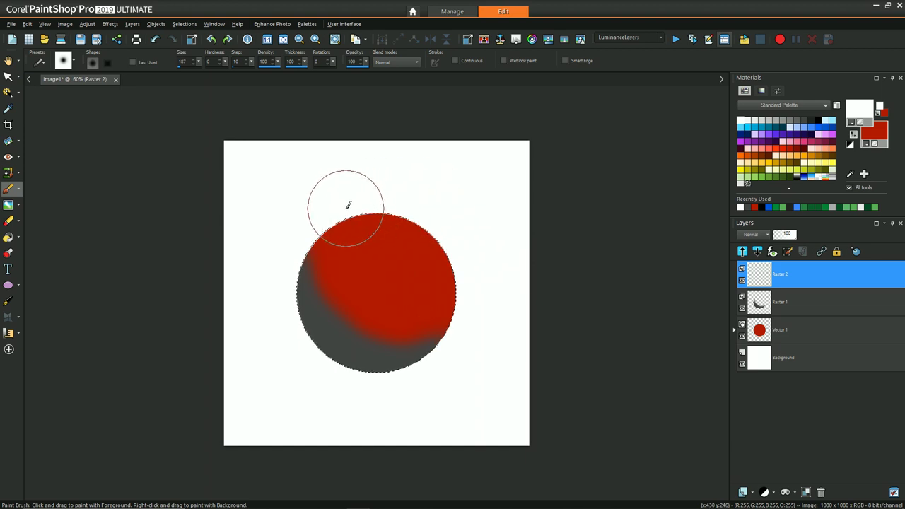
pyautogui.moveTo(426, 234)
pyautogui.mouseDown()
pyautogui.moveTo(477, 307)
pyautogui.moveTo(386, 245)
pyautogui.moveTo(333, 227)
pyautogui.moveTo(416, 218)
pyautogui.moveTo(480, 295)
pyautogui.moveTo(371, 225)
pyautogui.moveTo(432, 269)
pyautogui.mouseUp()
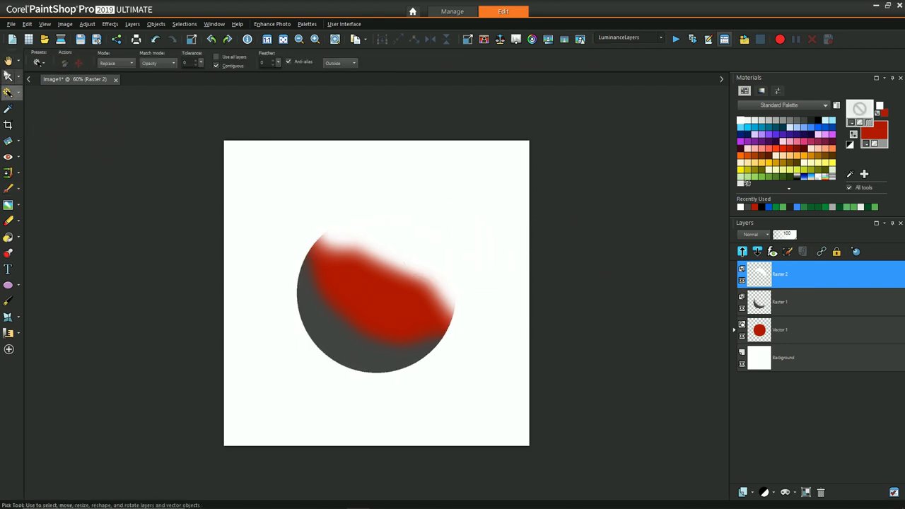
# - Delete the Raster 2 highlight layer and the Raster 1 grey shading layer
pyautogui.rightClick(775, 284)
pyautogui.click(784, 319)
pyautogui.press('Delete')
pyautogui.press('Return')
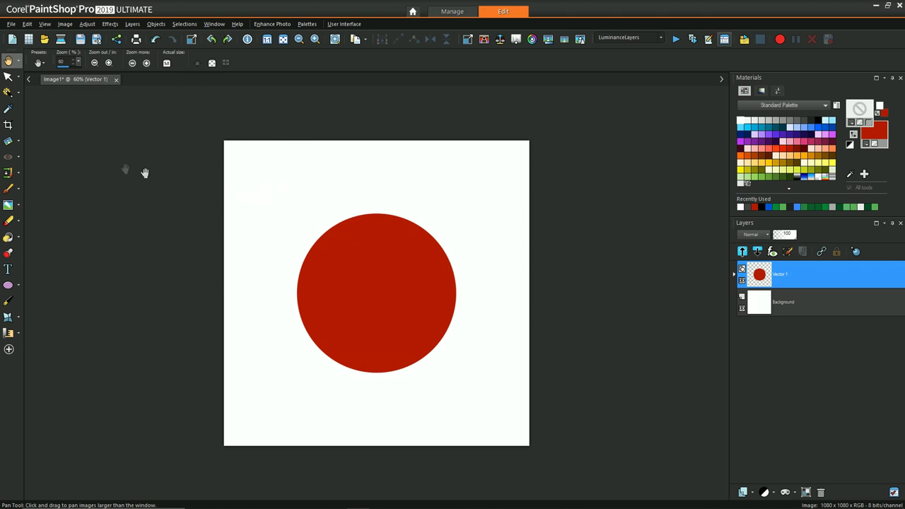
# - Create a Show Selection mask from the circle, grouped with Vector 1, then deselect
pyautogui.click(8, 92)
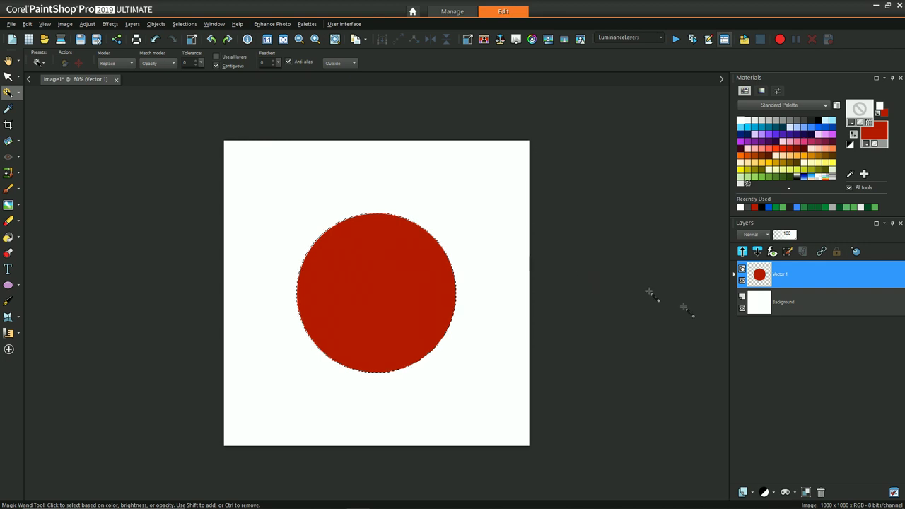
pyautogui.click(795, 494)
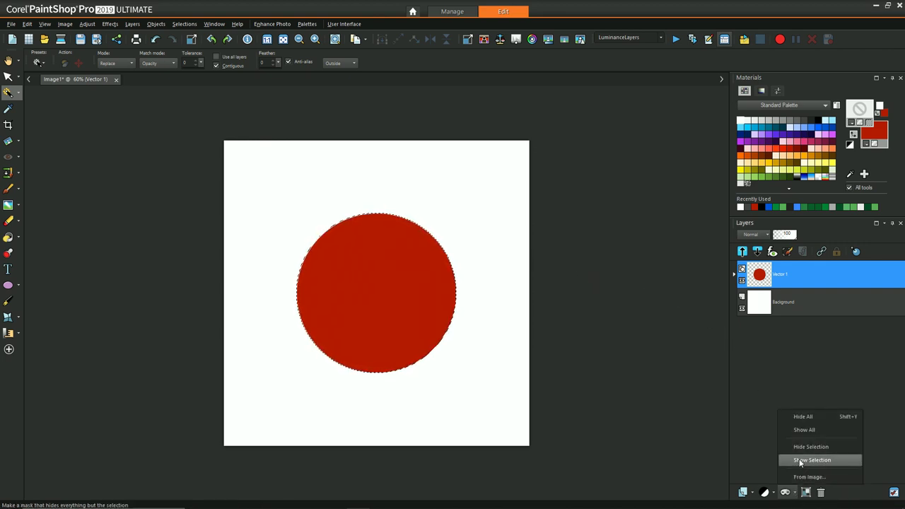
pyautogui.click(800, 460)
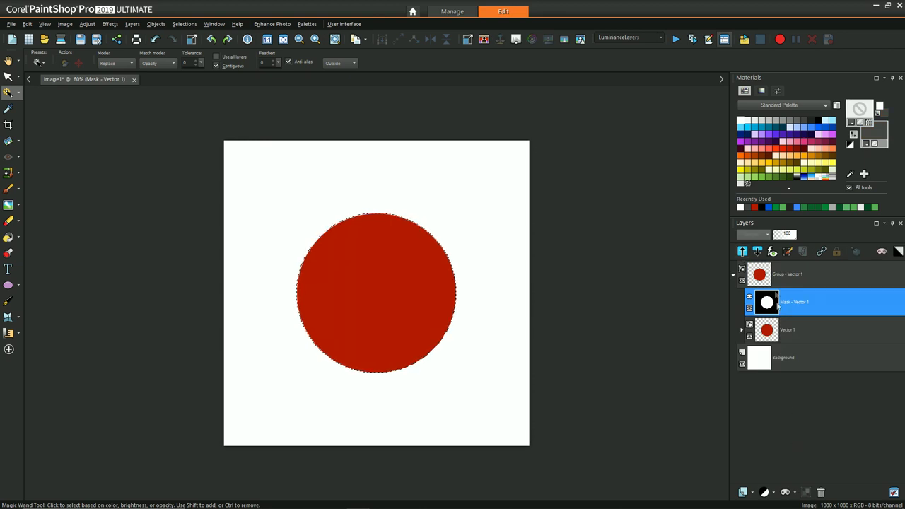
pyautogui.moveTo(767, 302)
pyautogui.moveTo(770, 302); pyautogui.dragTo(782, 329)
pyautogui.moveTo(776, 305)
pyautogui.hotkey('ctrl', 'd')
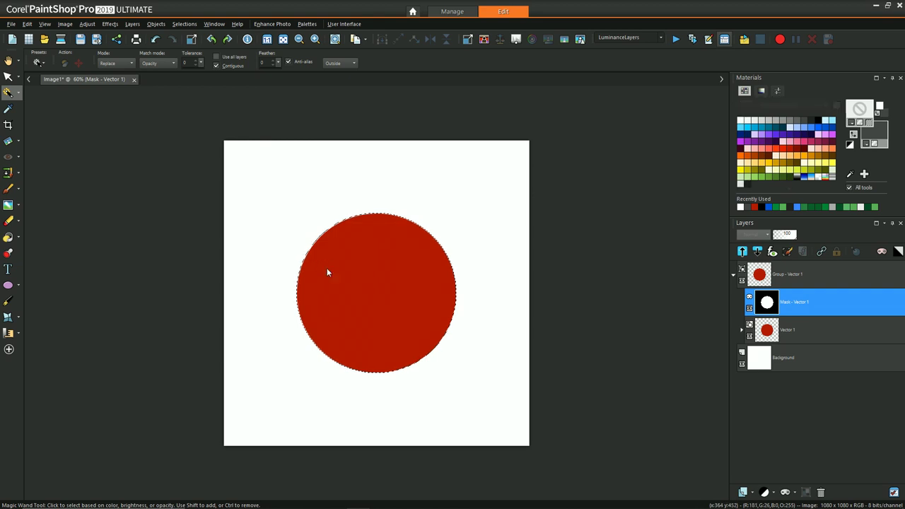
pyautogui.click(813, 329)
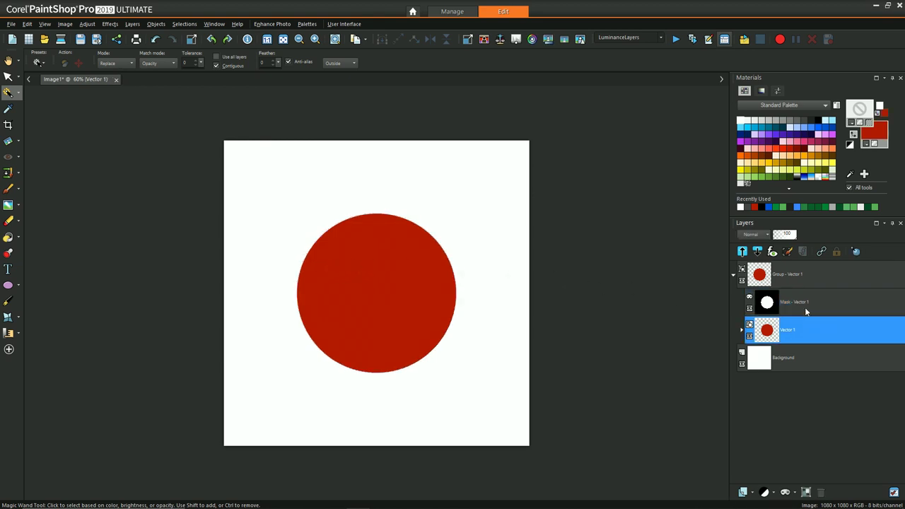
# - Add Raster 1 inside the masked group and brush grey shading over the circle's lower left
pyautogui.click(751, 492)
pyautogui.click(770, 410)
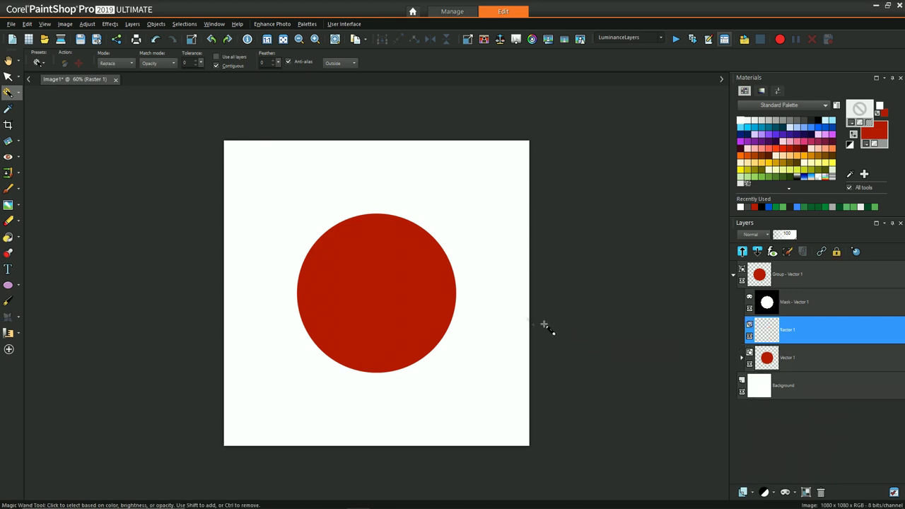
pyautogui.click(8, 189)
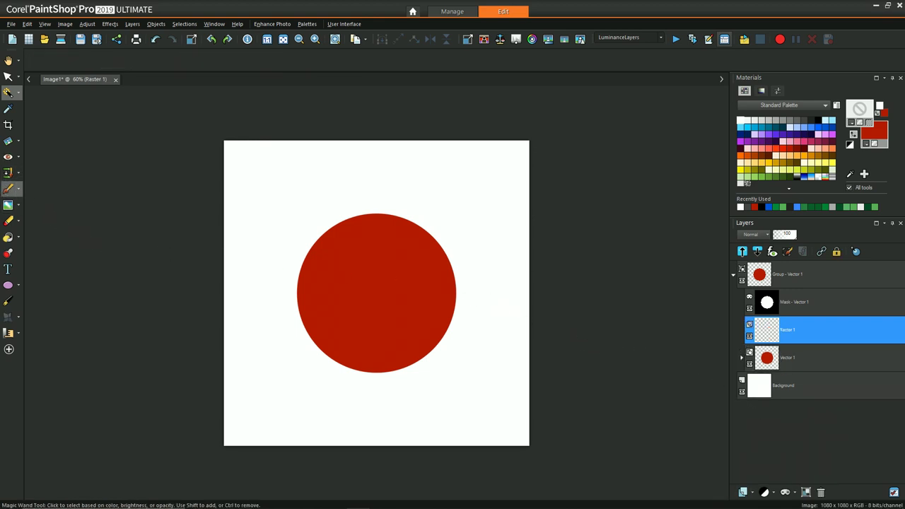
pyautogui.click(805, 120)
pyautogui.moveTo(278, 246); pyautogui.dragTo(330, 374)
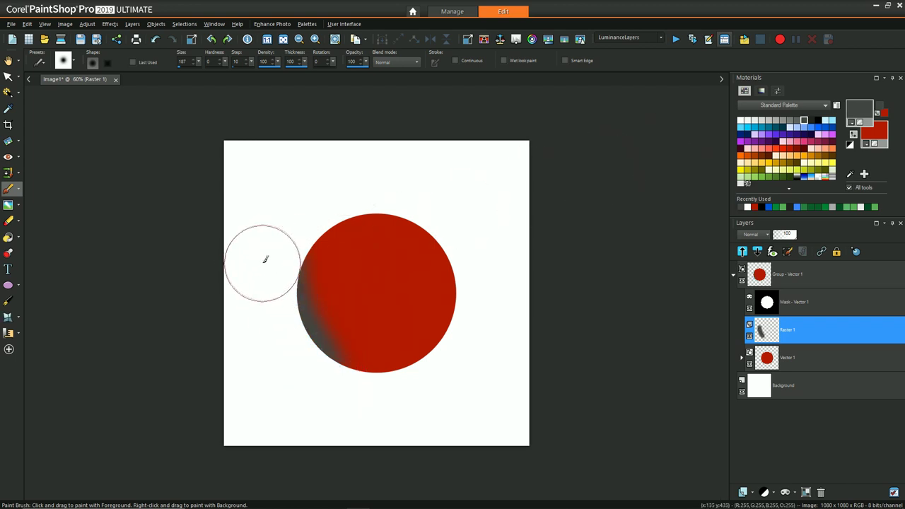
pyautogui.moveTo(265, 258)
pyautogui.mouseDown()
pyautogui.moveTo(404, 388)
pyautogui.moveTo(303, 354)
pyautogui.moveTo(400, 379)
pyautogui.moveTo(459, 374)
pyautogui.mouseUp()
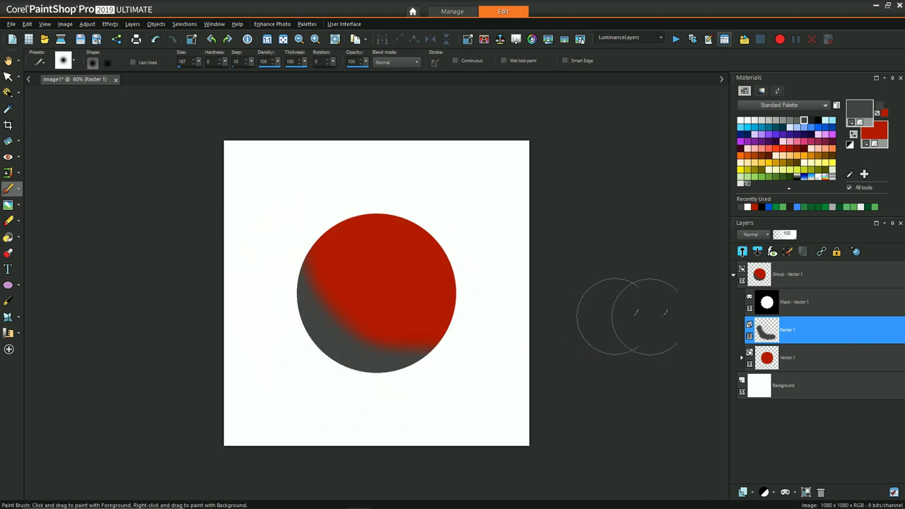
pyautogui.moveTo(795, 331)
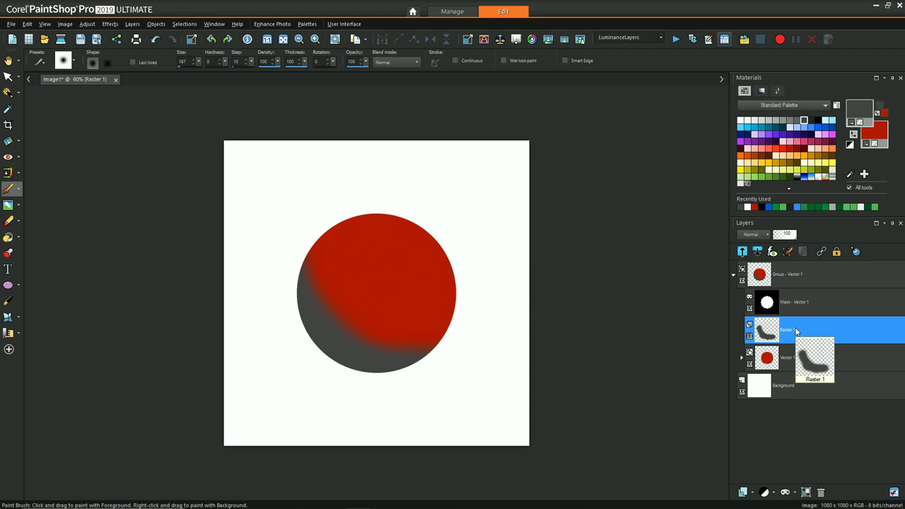
# - Add Raster 2 and paint blue across the circle's upper right and top, then collapse the group
pyautogui.click(744, 492)
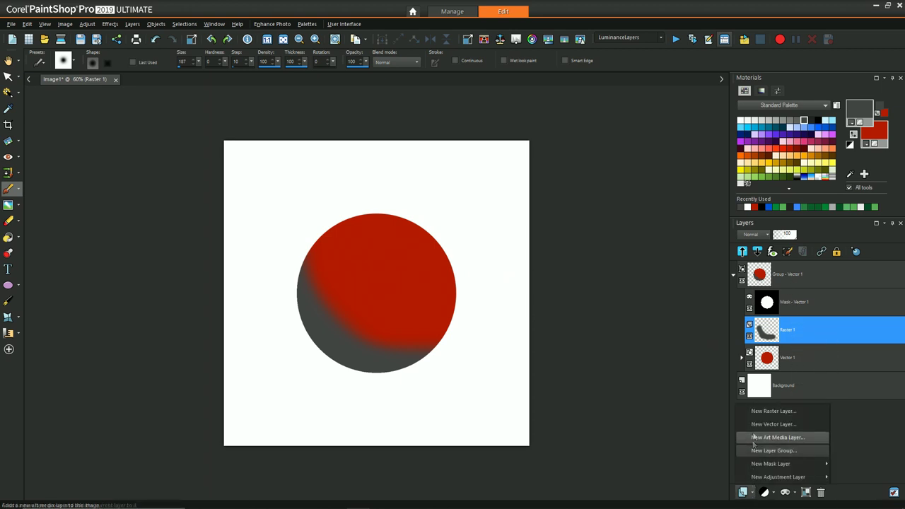
pyautogui.click(757, 417)
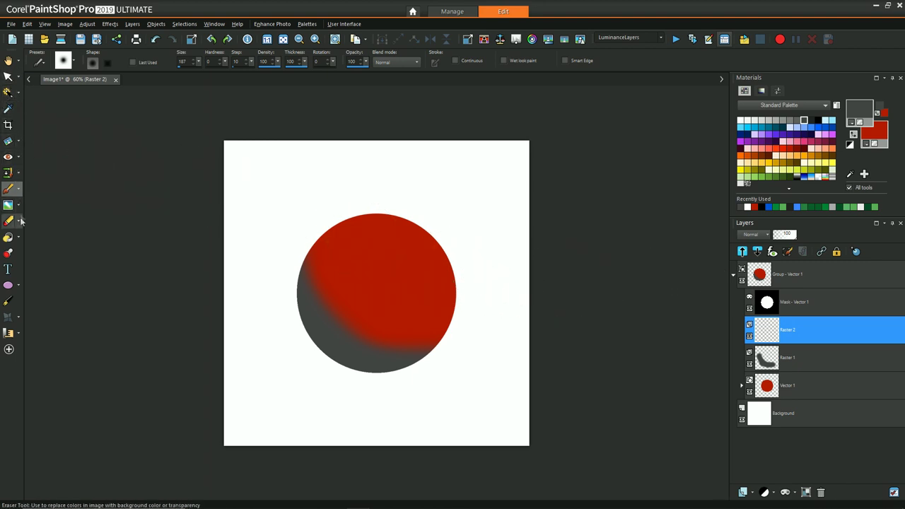
pyautogui.click(761, 128)
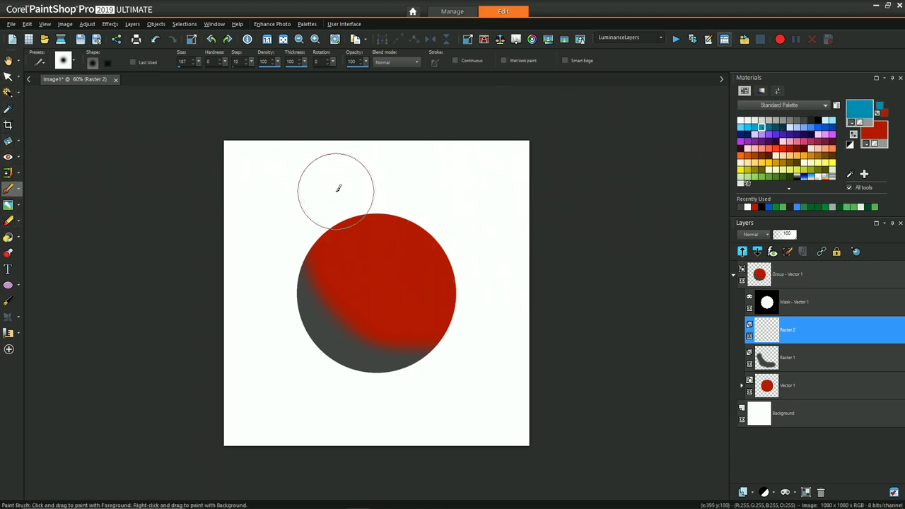
pyautogui.moveTo(338, 188)
pyautogui.mouseDown()
pyautogui.moveTo(430, 238)
pyautogui.moveTo(464, 313)
pyautogui.mouseUp()
pyautogui.moveTo(294, 216)
pyautogui.mouseDown()
pyautogui.moveTo(437, 231)
pyautogui.moveTo(344, 210)
pyautogui.moveTo(457, 323)
pyautogui.mouseUp()
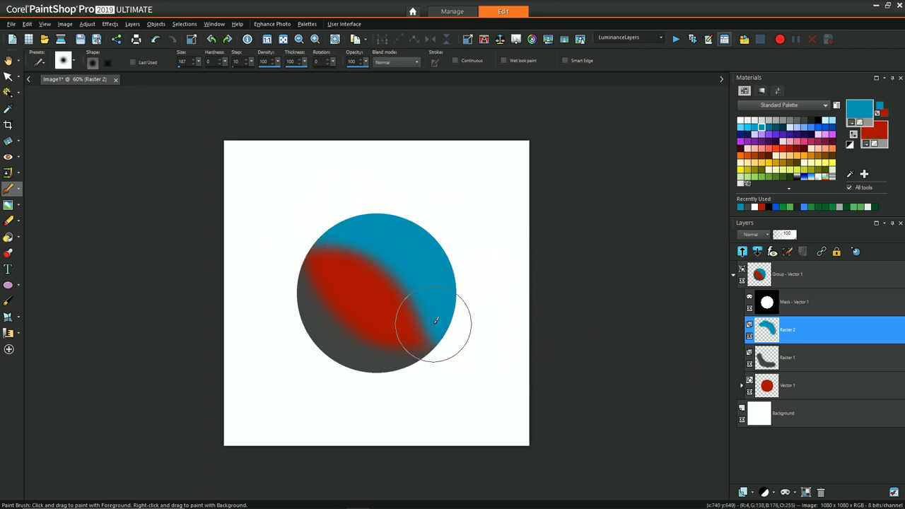
pyautogui.click(733, 274)
pyautogui.rightClick(793, 274)
# - Delete the masked circle group
pyautogui.click(824, 296)
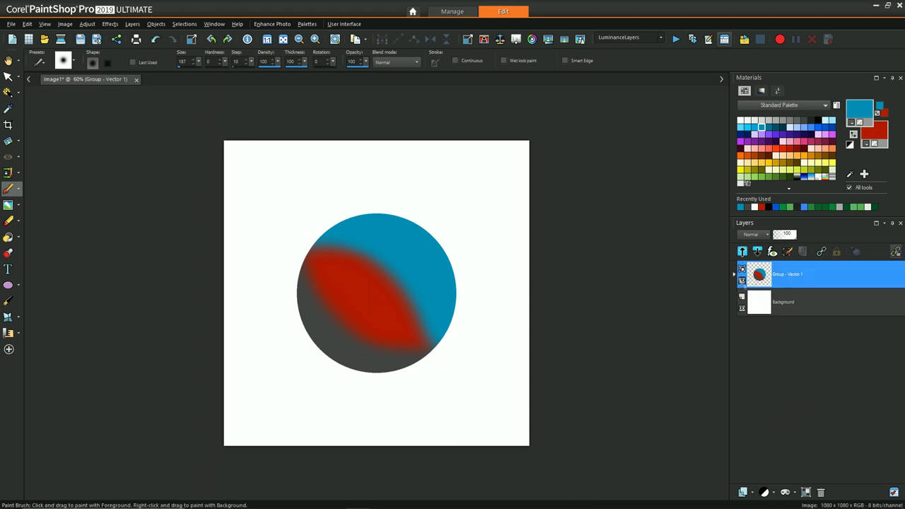
pyautogui.click(733, 273)
pyautogui.rightClick(786, 275)
pyautogui.click(785, 297)
pyautogui.click(438, 274)
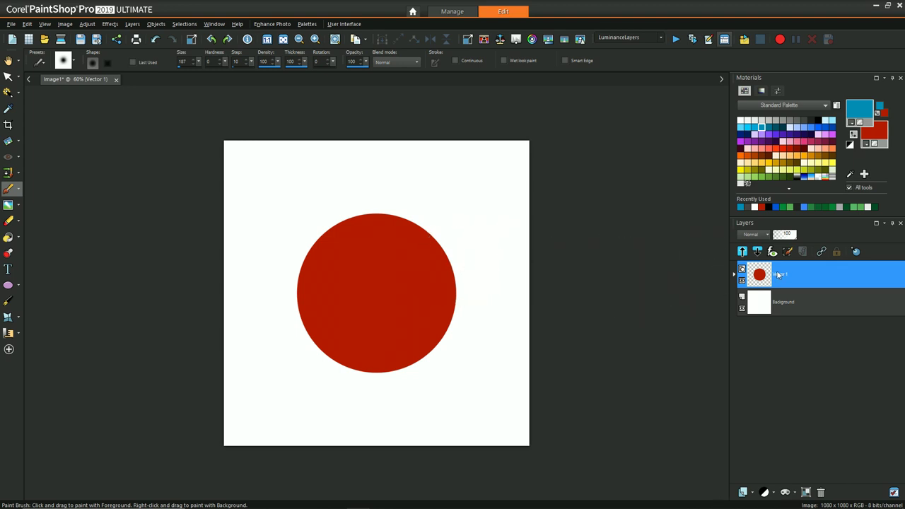
# - Convert the Vector 1 circle to a raster layer, then hide and re-show the Background
pyautogui.moveTo(777, 274)
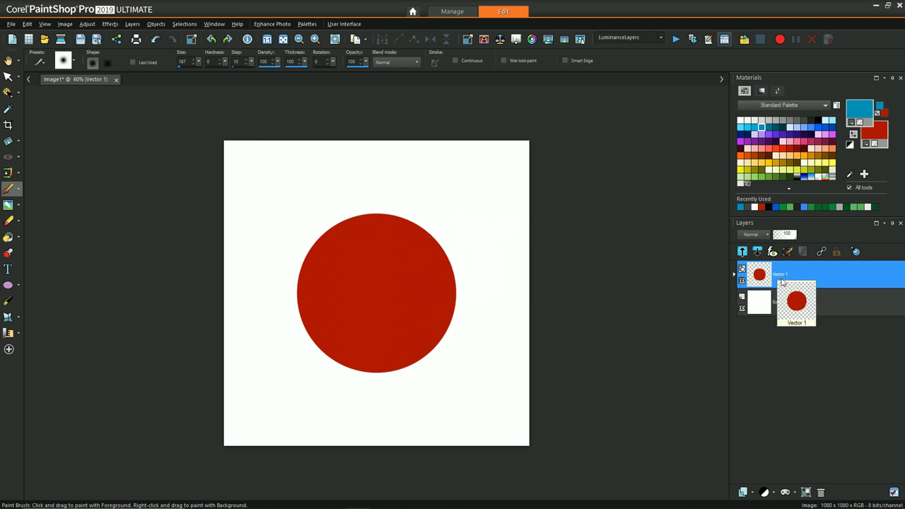
pyautogui.rightClick(777, 274)
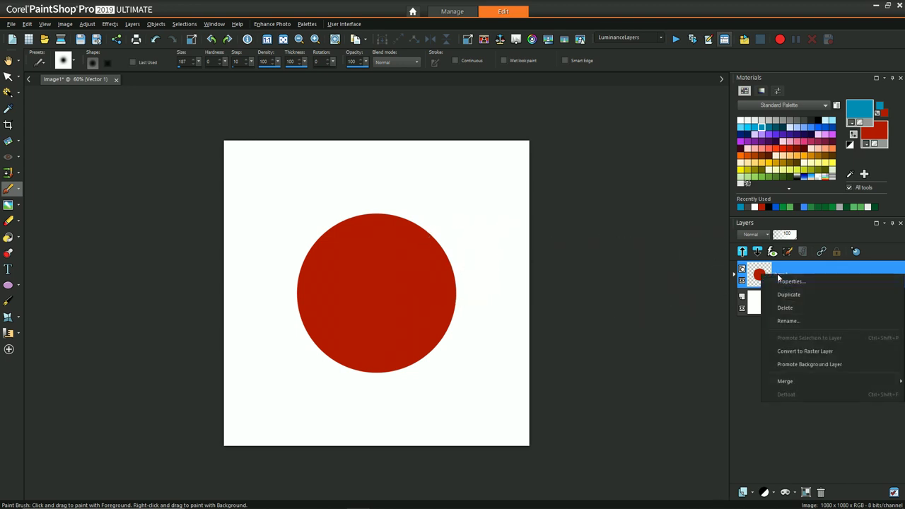
pyautogui.click(793, 350)
pyautogui.moveTo(771, 277)
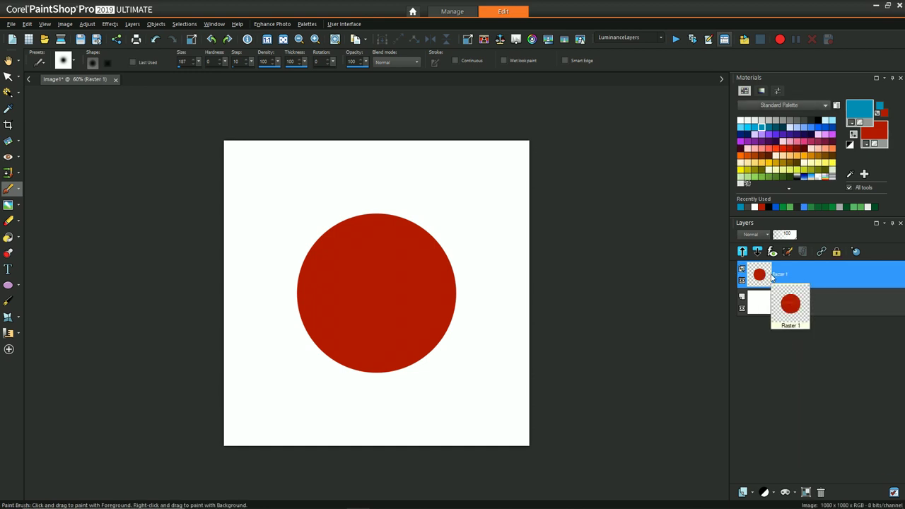
pyautogui.click(742, 309)
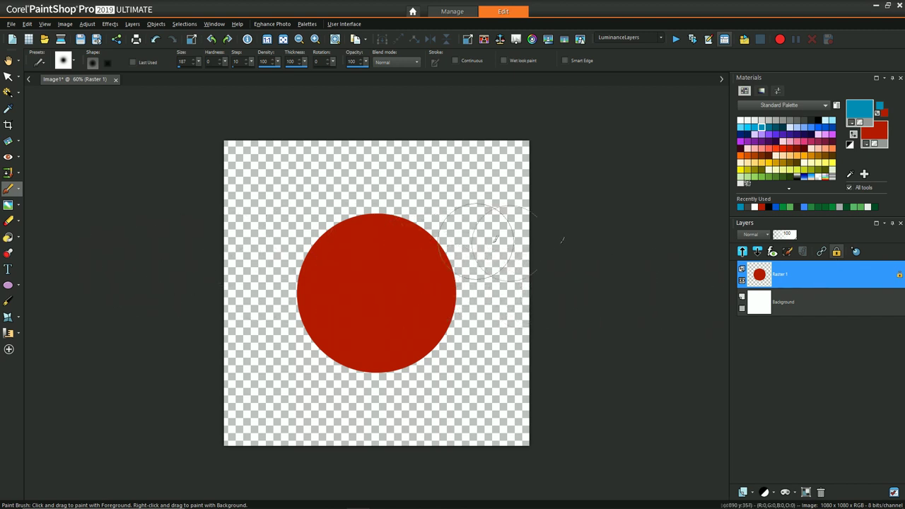
pyautogui.click(741, 308)
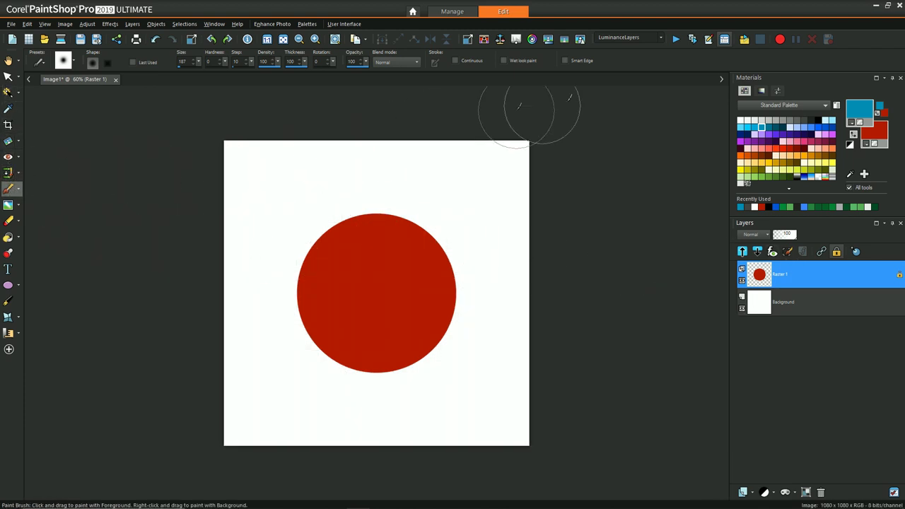
# - Paint dark grey on the lower half and blue on the upper right inside the locked circle
pyautogui.rightClick(804, 120)
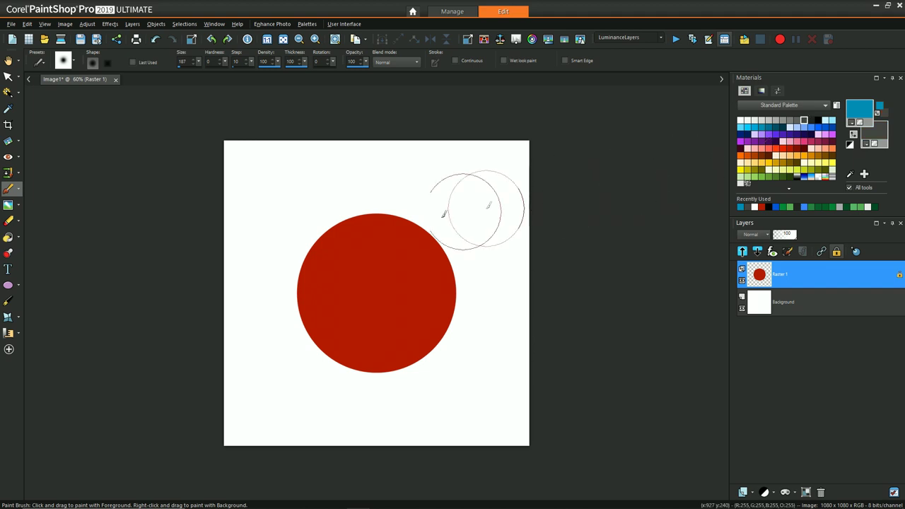
pyautogui.moveTo(278, 280); pyautogui.dragTo(349, 384)
pyautogui.moveTo(280, 287)
pyautogui.mouseDown()
pyautogui.moveTo(430, 375)
pyautogui.moveTo(305, 335)
pyautogui.moveTo(356, 342)
pyautogui.mouseUp()
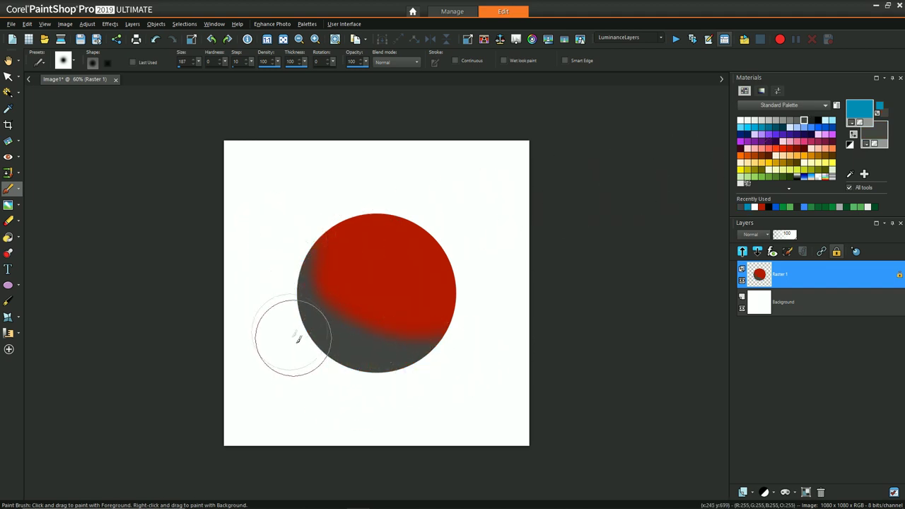
pyautogui.moveTo(364, 198); pyautogui.dragTo(458, 277)
pyautogui.moveTo(317, 214)
pyautogui.mouseDown()
pyautogui.moveTo(354, 217)
pyautogui.moveTo(445, 274)
pyautogui.moveTo(395, 224)
pyautogui.moveTo(468, 319)
pyautogui.mouseUp()
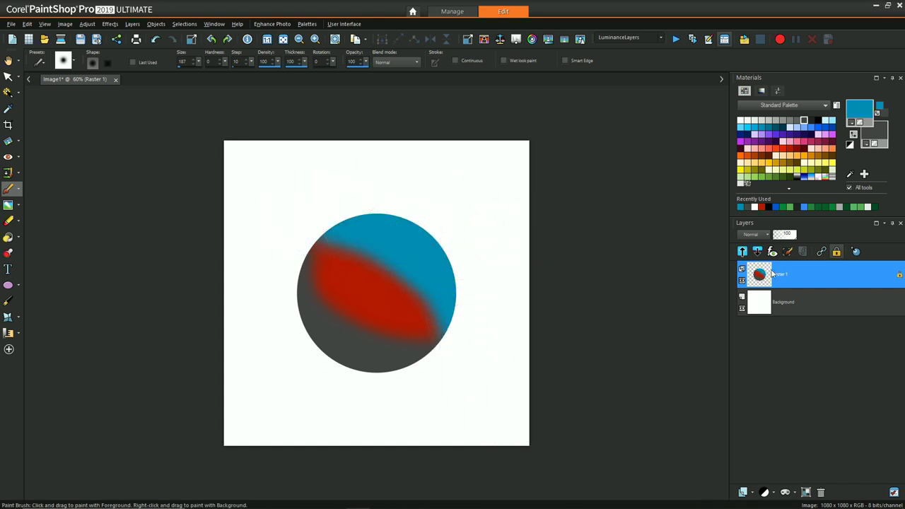
pyautogui.moveTo(772, 273)
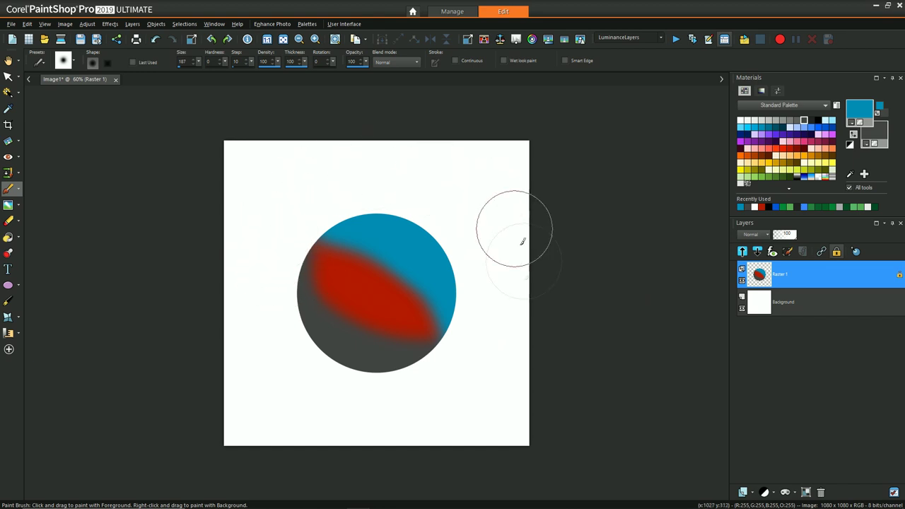
pyautogui.click(741, 311)
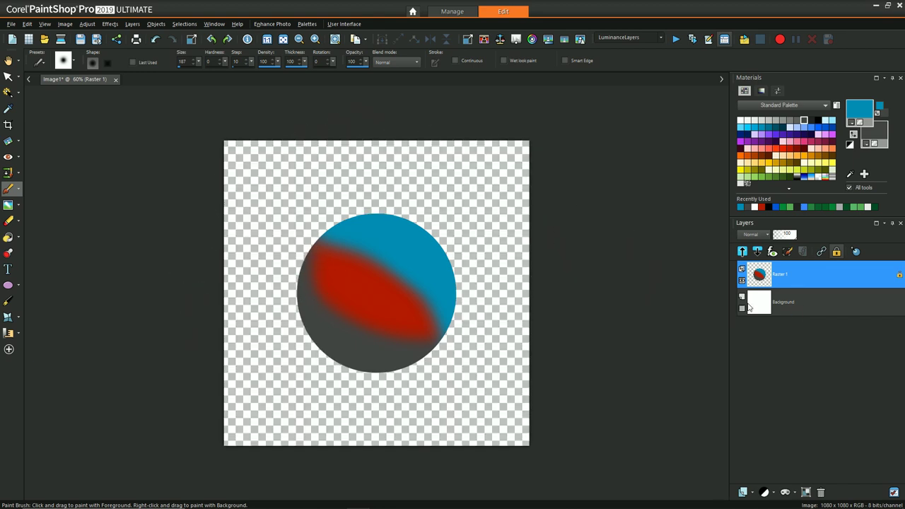
pyautogui.click(740, 310)
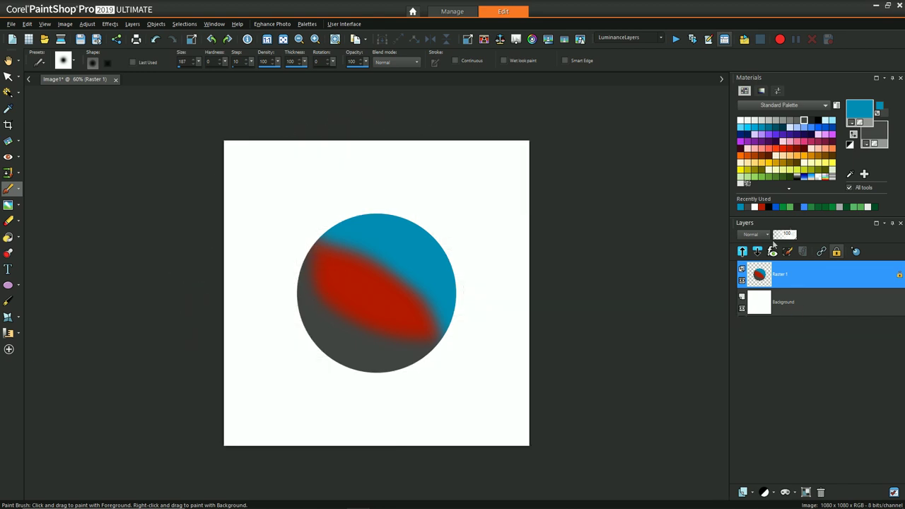
# - Unlock transparency and paint green strokes spilling beyond the circle's edge
pyautogui.click(839, 254)
pyautogui.click(776, 171)
pyautogui.moveTo(480, 269); pyautogui.dragTo(428, 378)
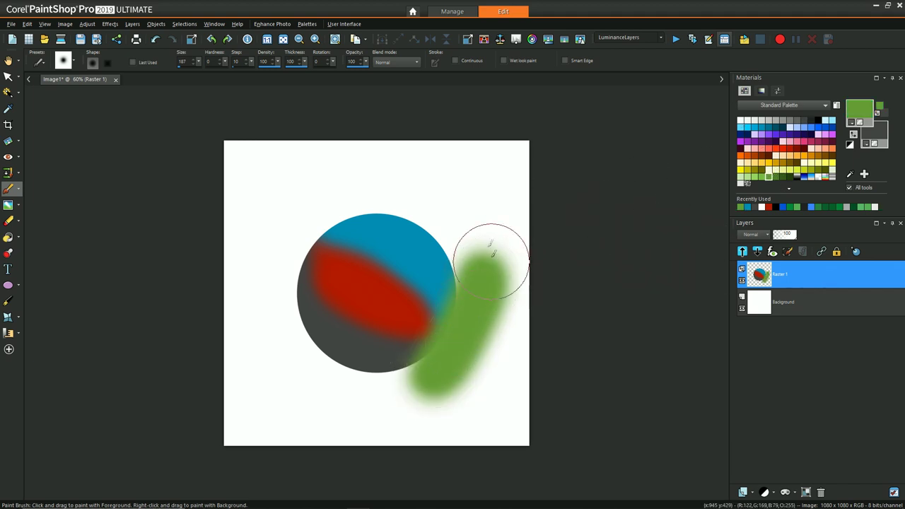
pyautogui.moveTo(452, 205)
pyautogui.mouseDown()
pyautogui.moveTo(470, 272)
pyautogui.moveTo(481, 226)
pyautogui.mouseUp()
pyautogui.moveTo(435, 332)
pyautogui.mouseDown()
pyautogui.moveTo(303, 383)
pyautogui.moveTo(314, 396)
pyautogui.mouseUp()
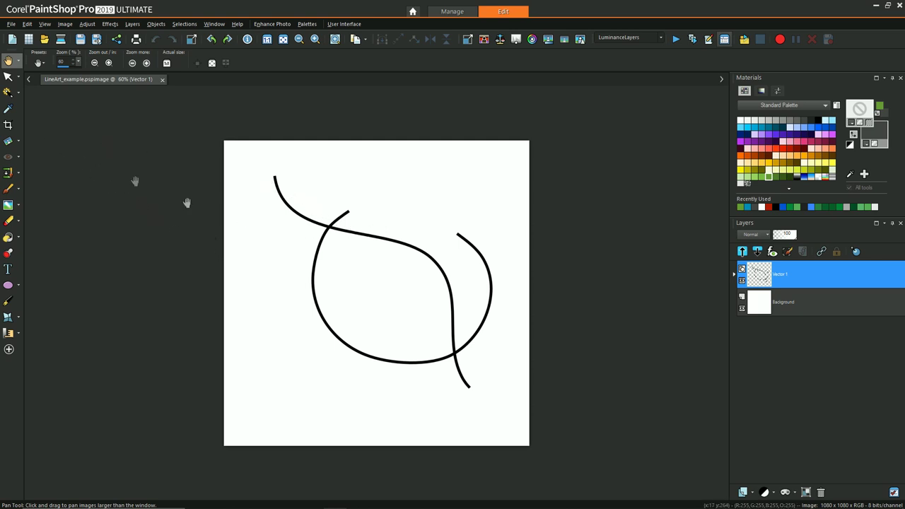
# - Choose the Magic Wand tool for selecting regions of the line art
pyautogui.click(8, 92)
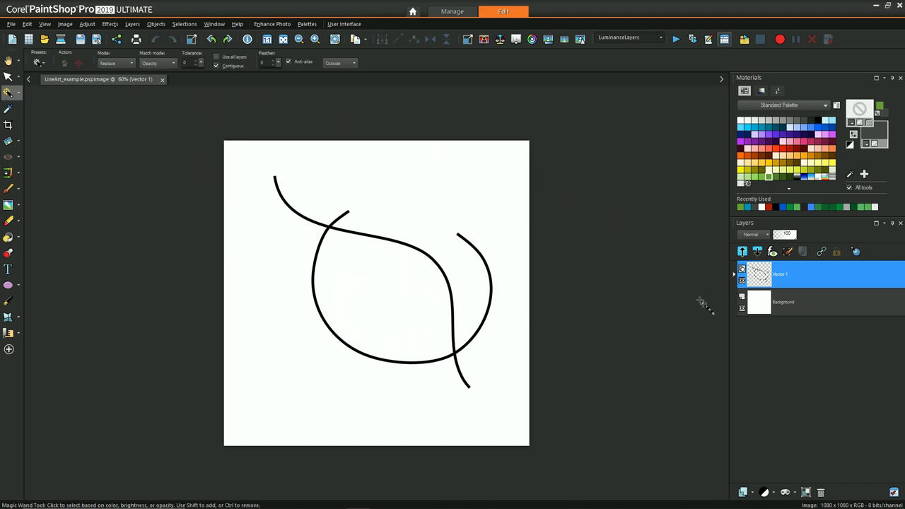
# - Test Magic Wand selections inside the curves and turn on Contiguous so only connected areas select
pyautogui.click(741, 309)
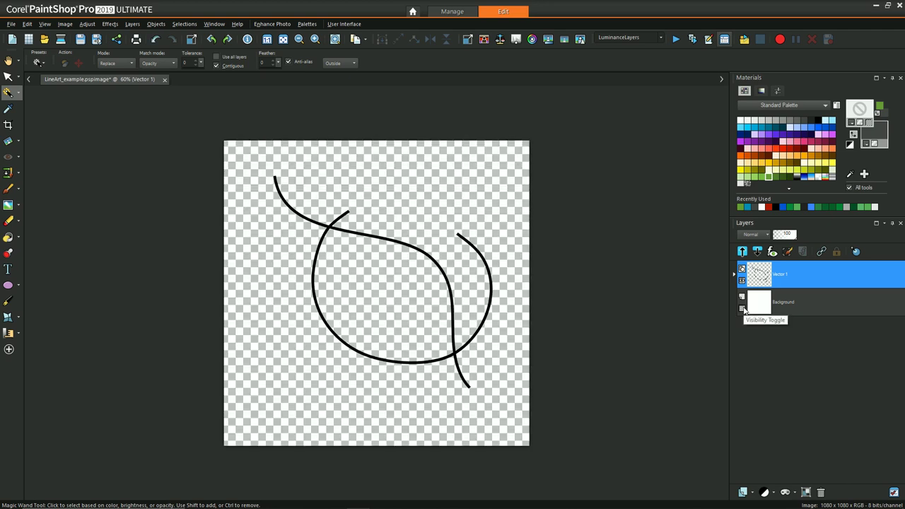
pyautogui.click(741, 309)
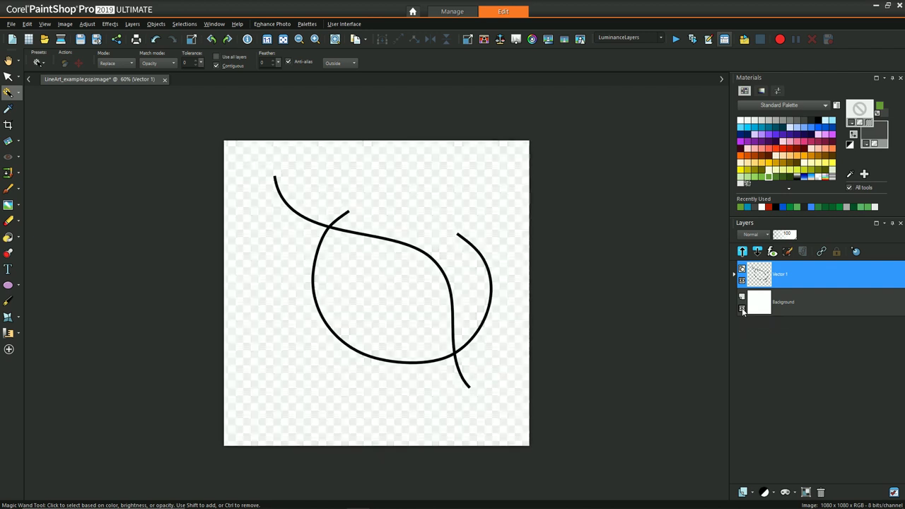
pyautogui.click(375, 274)
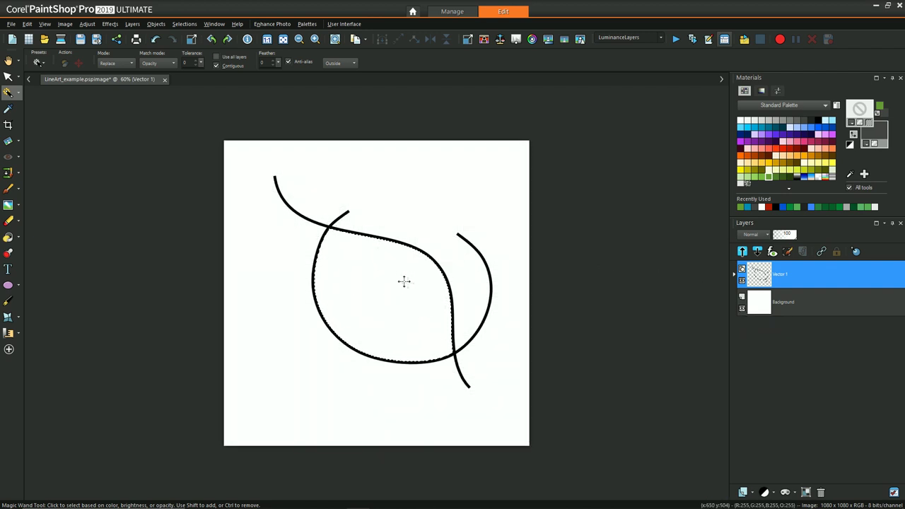
pyautogui.hotkey('ctrl', 'd')
pyautogui.click(364, 291)
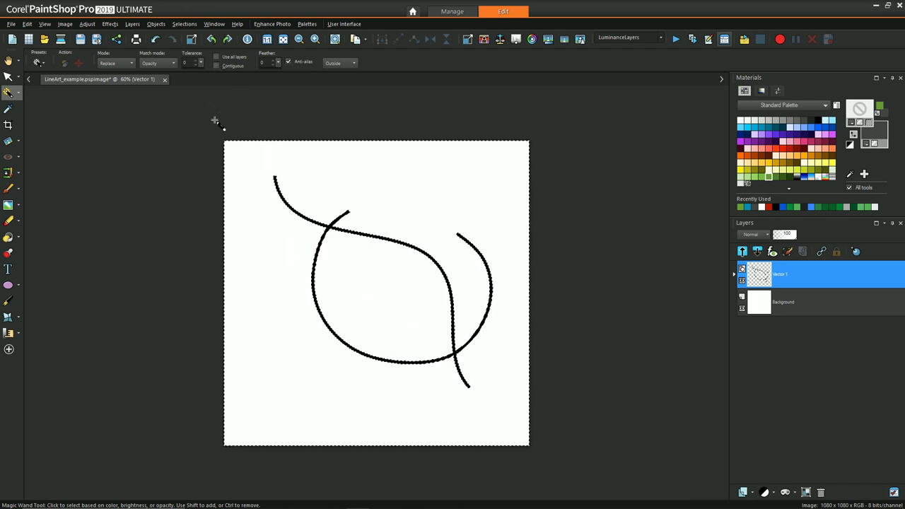
pyautogui.click(216, 67)
pyautogui.hotkey('ctrl', 'd')
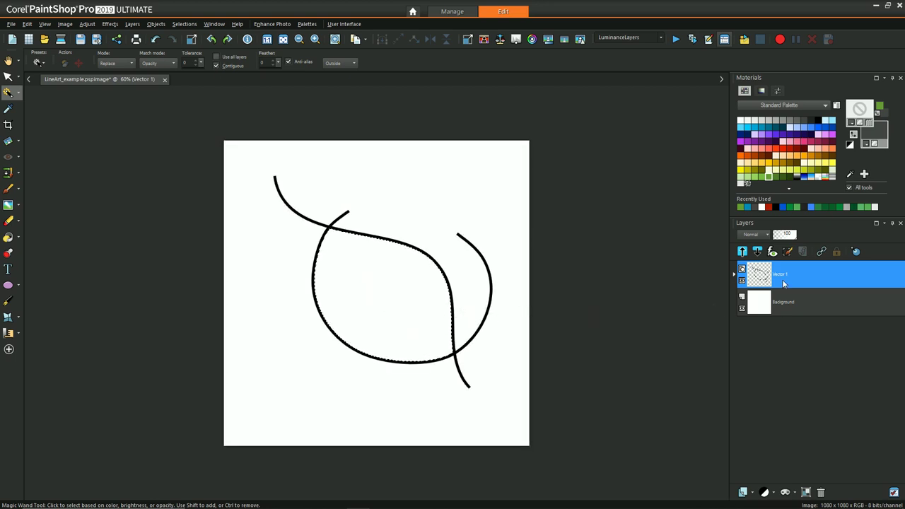
# - Add a raster layer, brush red inside the leaf selection, then undo the red paint layer
pyautogui.click(744, 491)
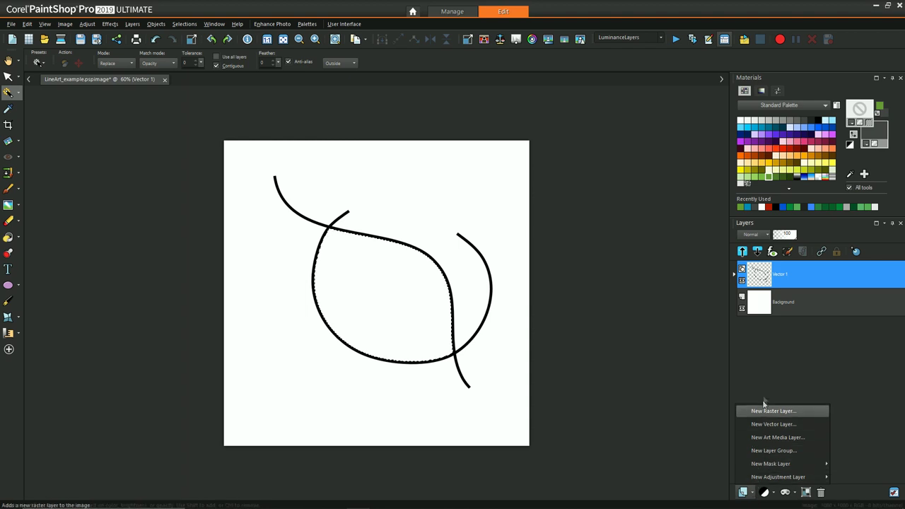
pyautogui.click(770, 409)
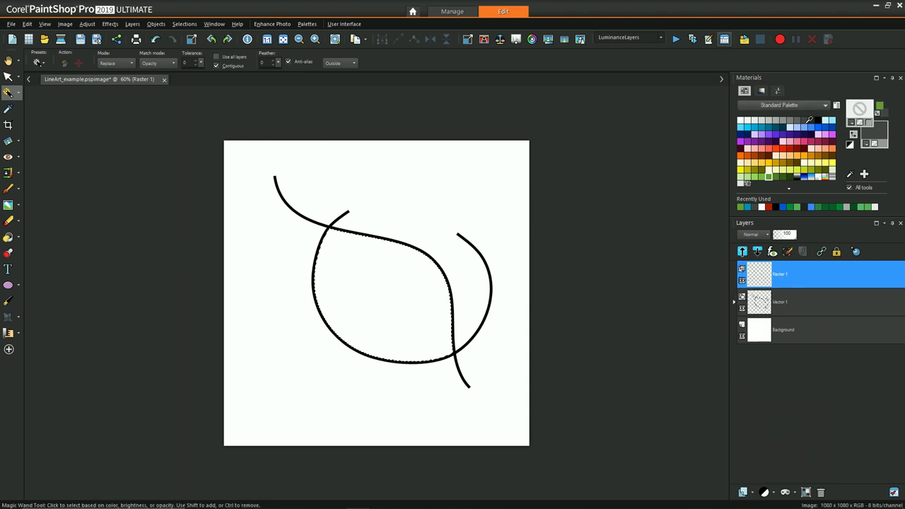
pyautogui.press('b')
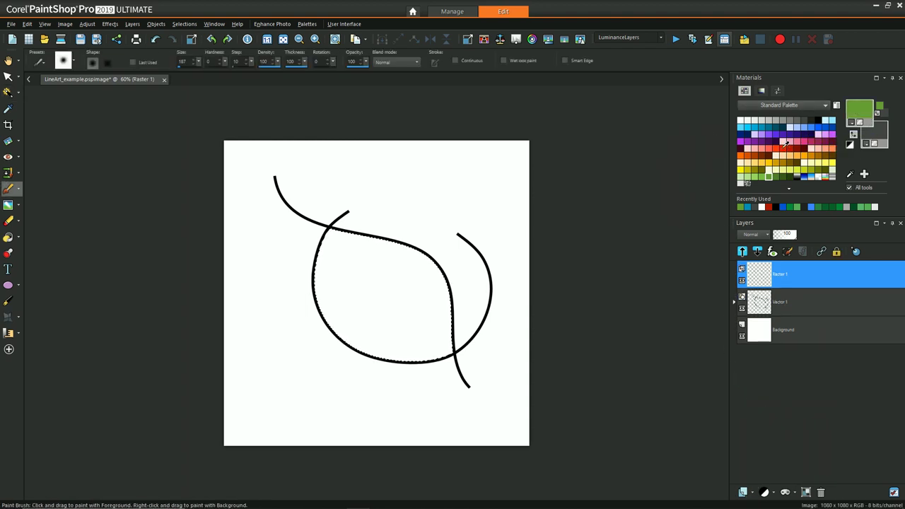
pyautogui.click(783, 145)
pyautogui.moveTo(289, 256); pyautogui.dragTo(359, 379)
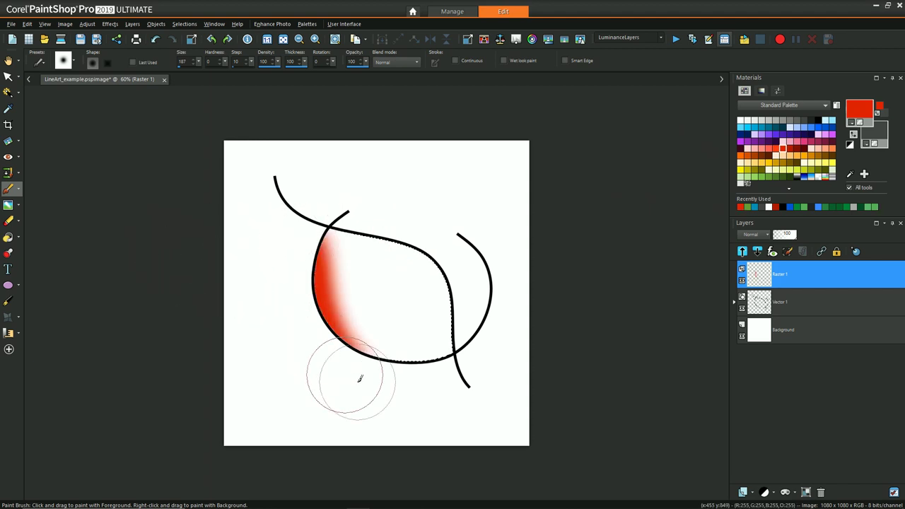
pyautogui.moveTo(283, 228); pyautogui.dragTo(424, 359)
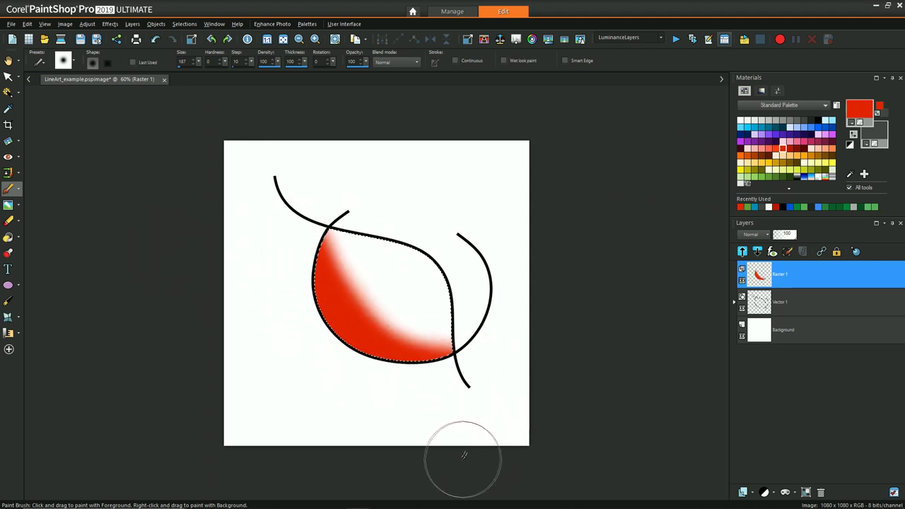
pyautogui.press('s')
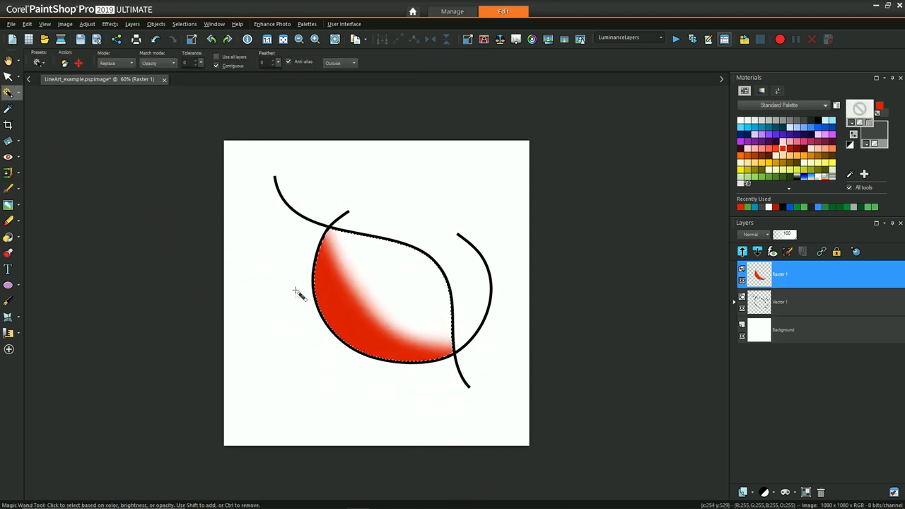
pyautogui.hotkey('ctrl', 'z')
pyautogui.hotkey('ctrl', 'z')
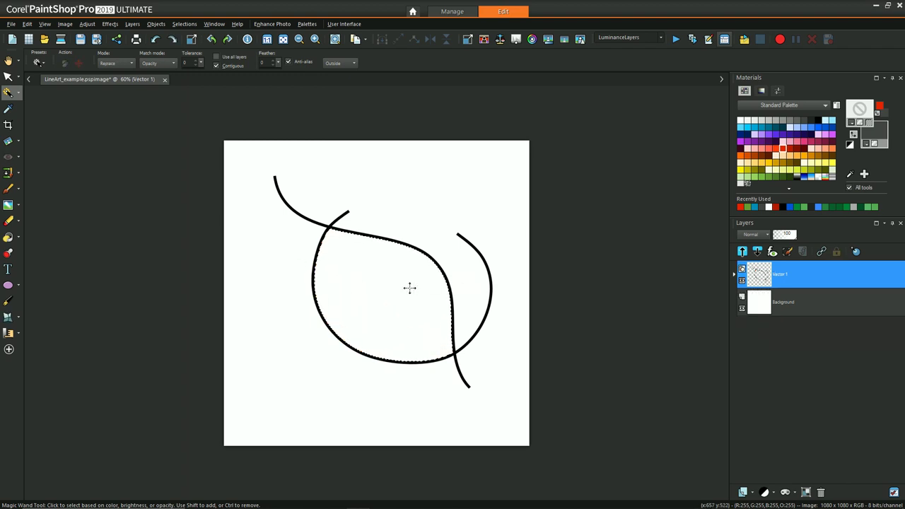
# - Create a Show Selection mask revealing only the leaf area
pyautogui.click(794, 492)
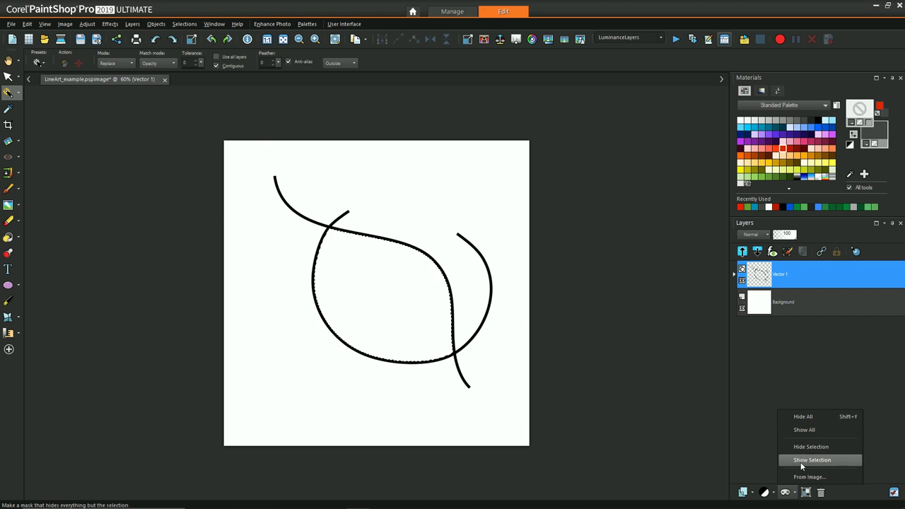
pyautogui.click(800, 460)
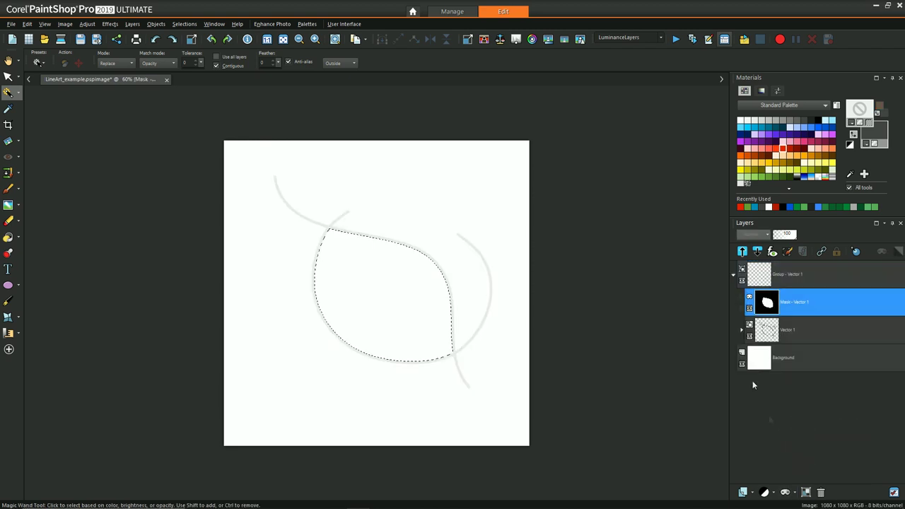
pyautogui.click(794, 330)
pyautogui.press('shift')
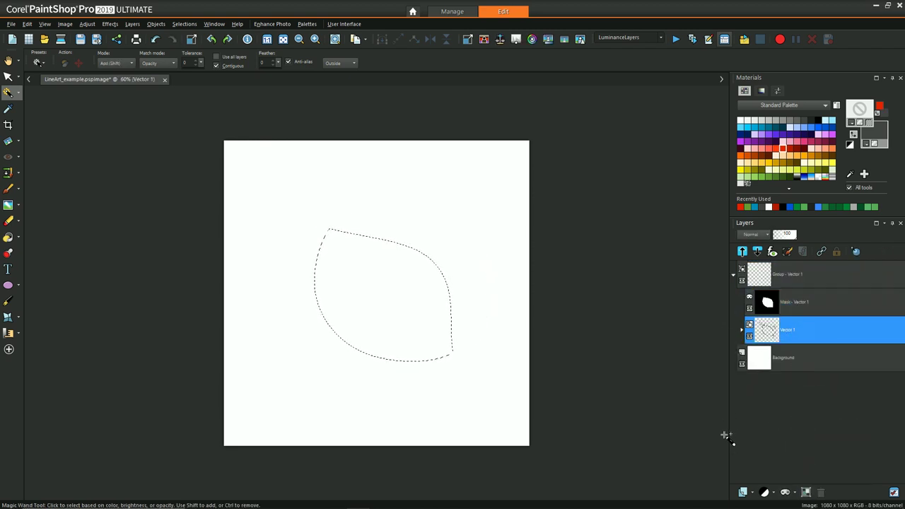
# - Add a raster layer, deselect, and drag Vector 1 out of the masked group
pyautogui.click(751, 494)
pyautogui.click(763, 409)
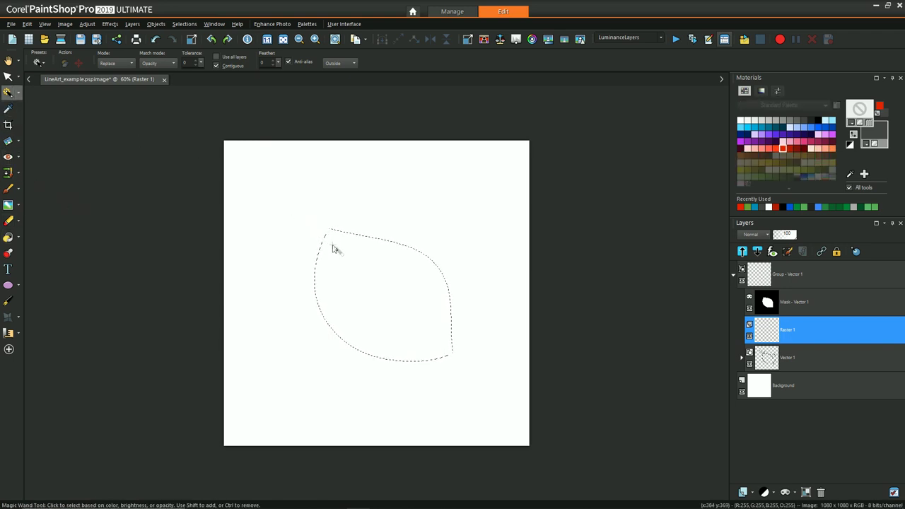
pyautogui.hotkey('ctrl', 'd')
pyautogui.click(797, 357)
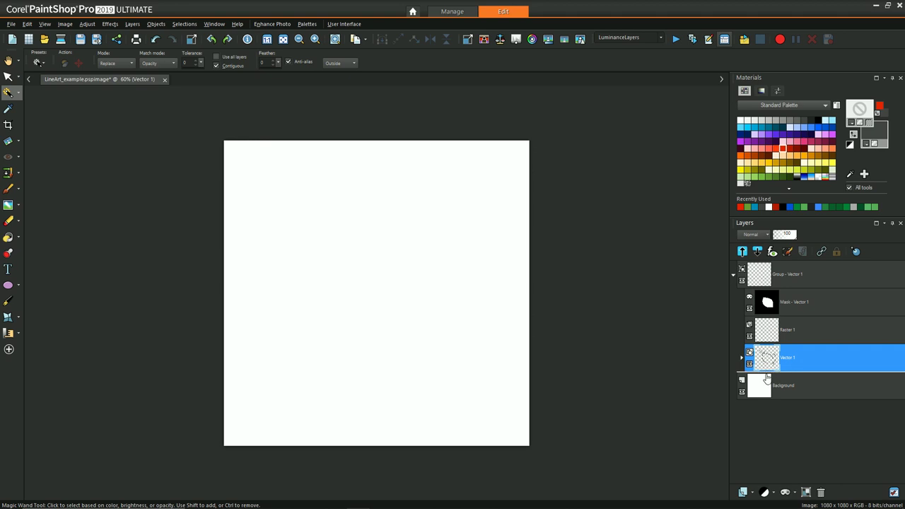
pyautogui.moveTo(767, 380); pyautogui.dragTo(767, 381)
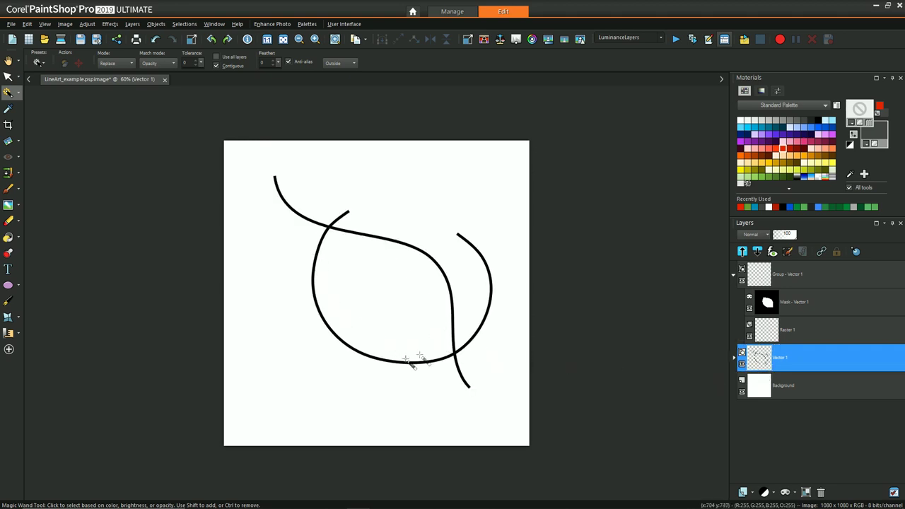
# - Paint a soft red stroke inside the leaf on Raster 1 of the masked group
pyautogui.click(804, 329)
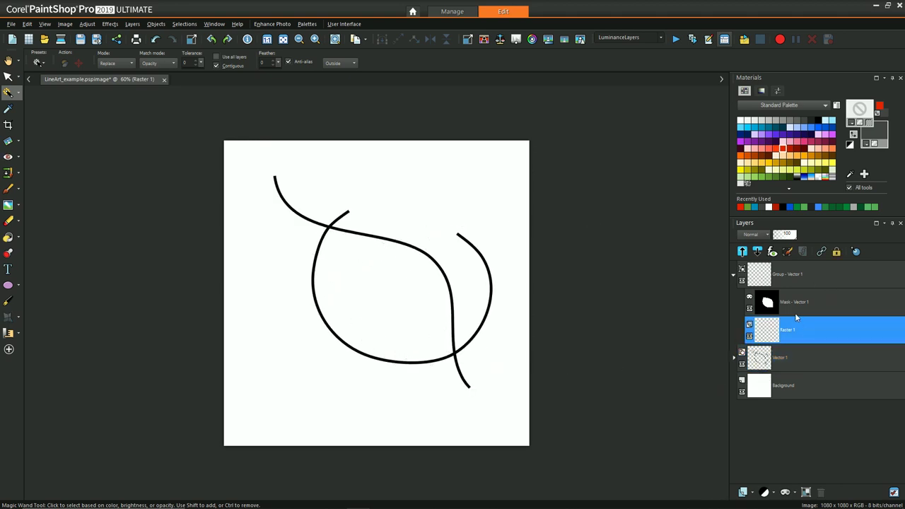
pyautogui.click(7, 189)
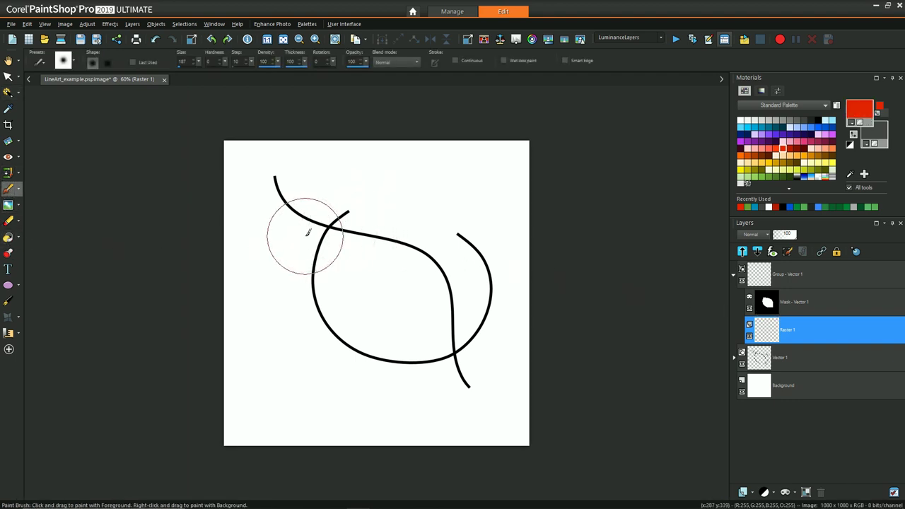
pyautogui.moveTo(308, 236)
pyautogui.mouseDown()
pyautogui.moveTo(335, 335)
pyautogui.moveTo(297, 246)
pyautogui.moveTo(427, 376)
pyautogui.moveTo(376, 333)
pyautogui.moveTo(309, 307)
pyautogui.moveTo(445, 353)
pyautogui.mouseUp()
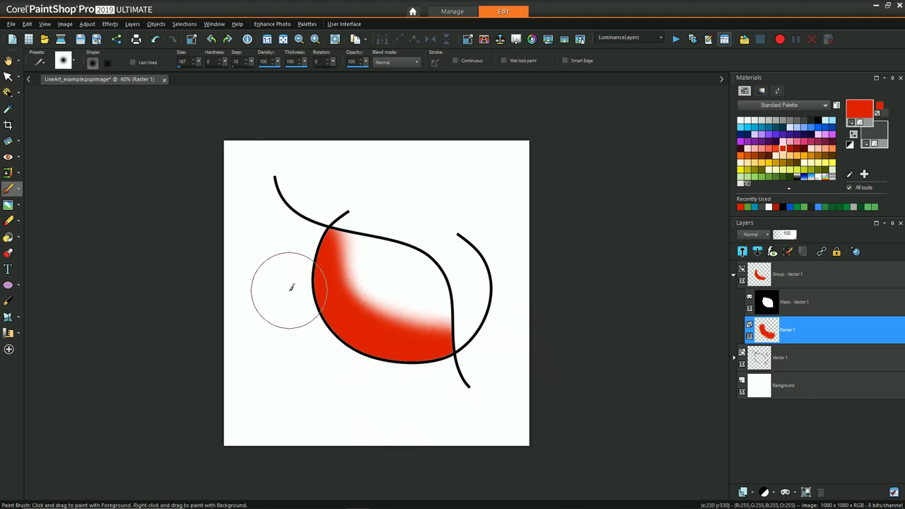
# - Delete the masked group with its red leaf paint, leaving Vector 1 over Background
pyautogui.scroll(1, 272, 290)
pyautogui.scroll(2, 271, 290)
pyautogui.scroll(2, 273, 277)
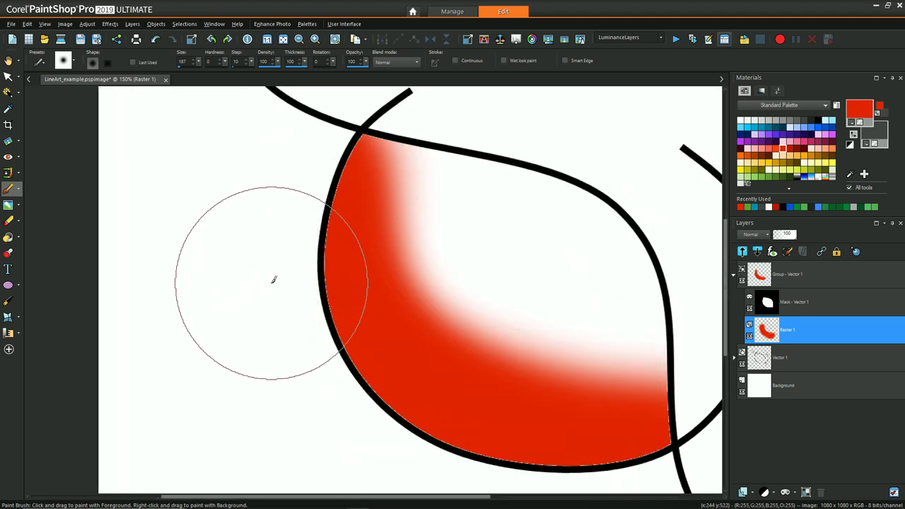
pyautogui.scroll(1, 347, 247)
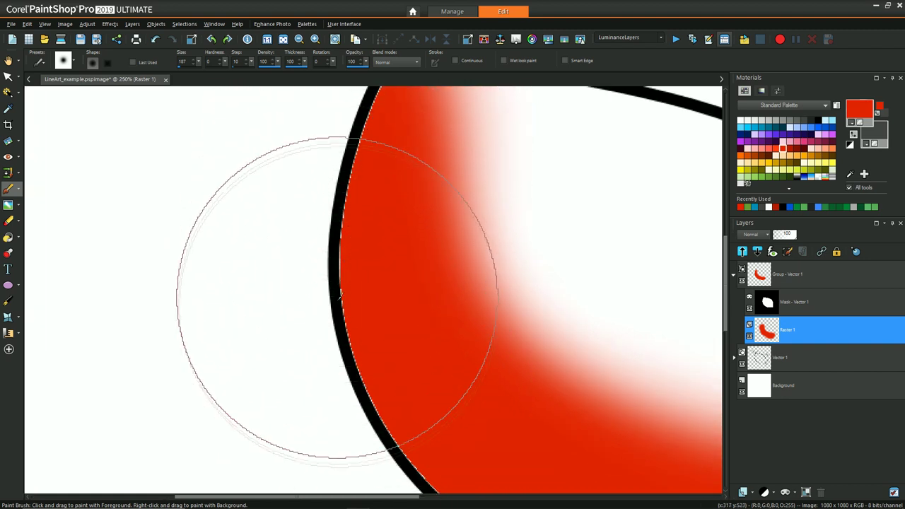
pyautogui.scroll(-3, 321, 286)
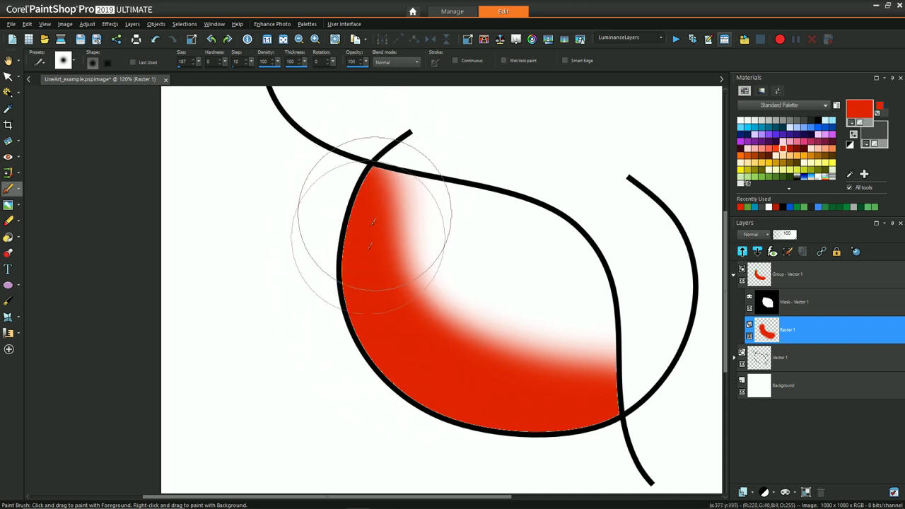
pyautogui.scroll(2, 359, 187)
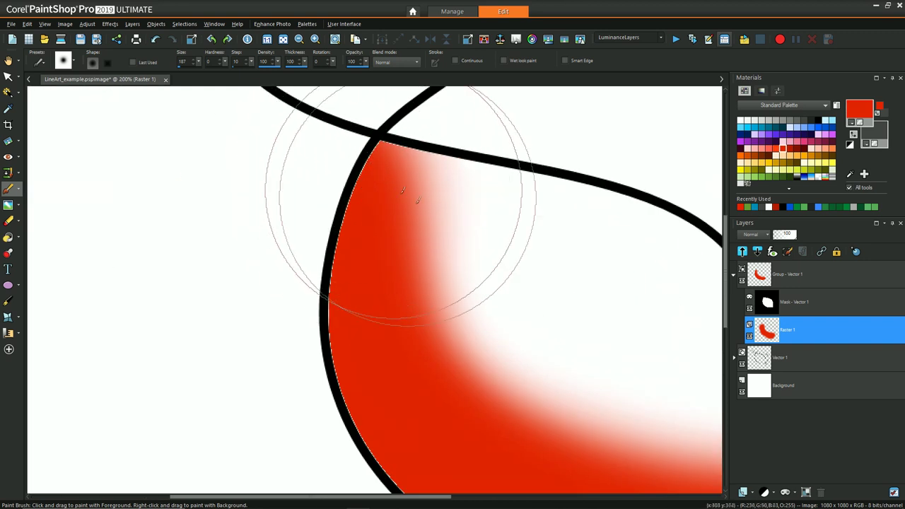
pyautogui.scroll(-4, 424, 212)
pyautogui.scroll(-1, 564, 210)
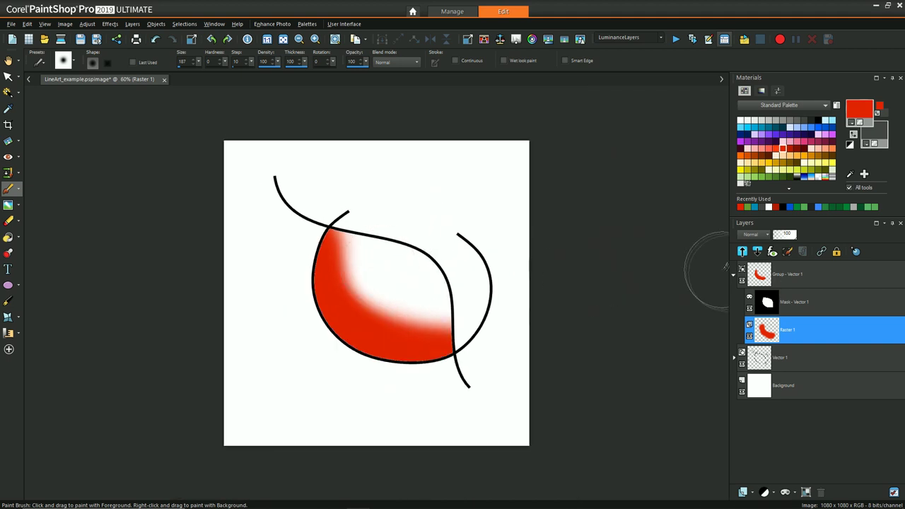
pyautogui.rightClick(738, 276)
pyautogui.click(770, 303)
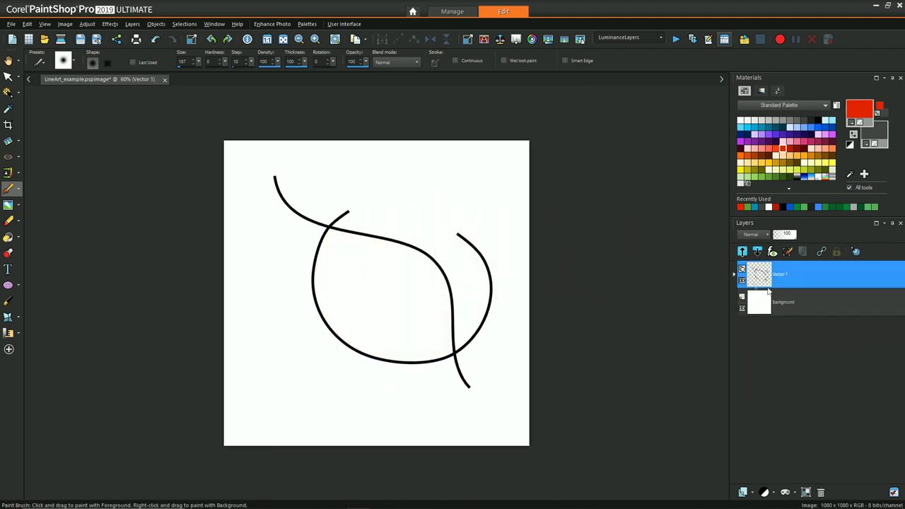
# - Convert Vector 1 to a raster layer and lock its transparency
pyautogui.moveTo(770, 289)
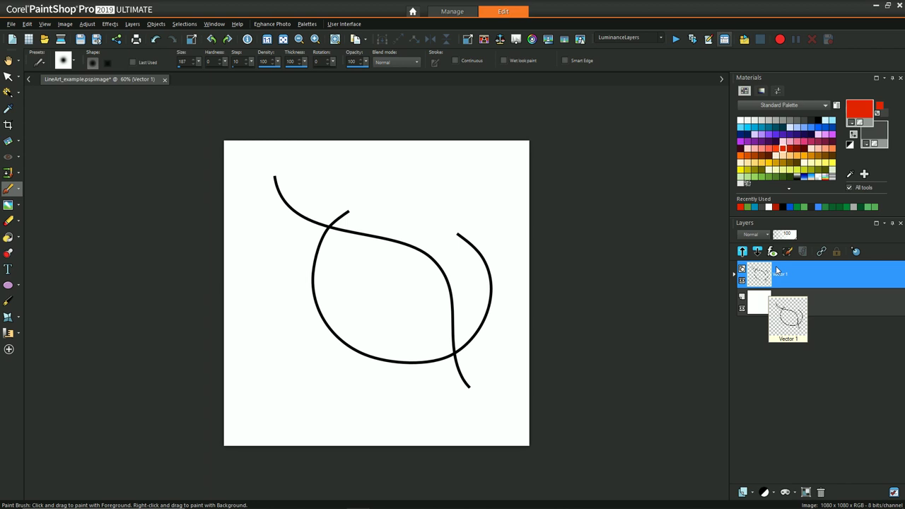
pyautogui.rightClick(784, 277)
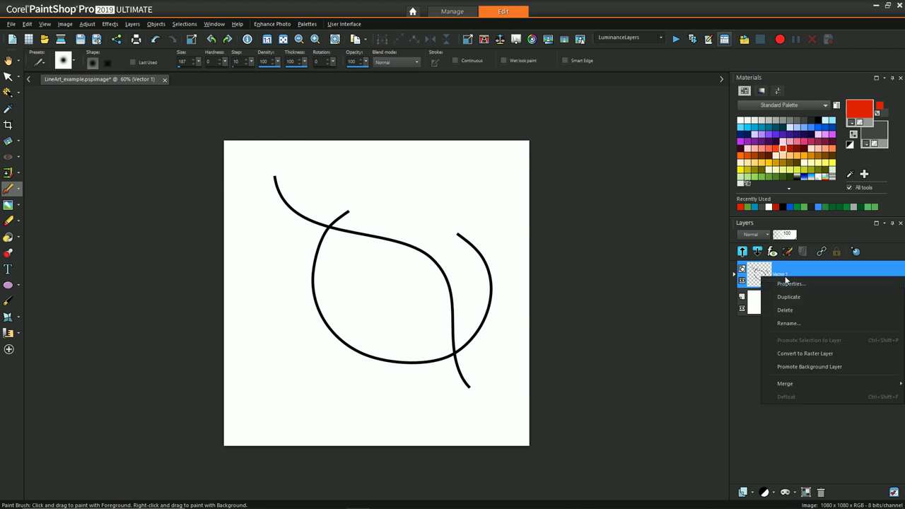
pyautogui.click(804, 353)
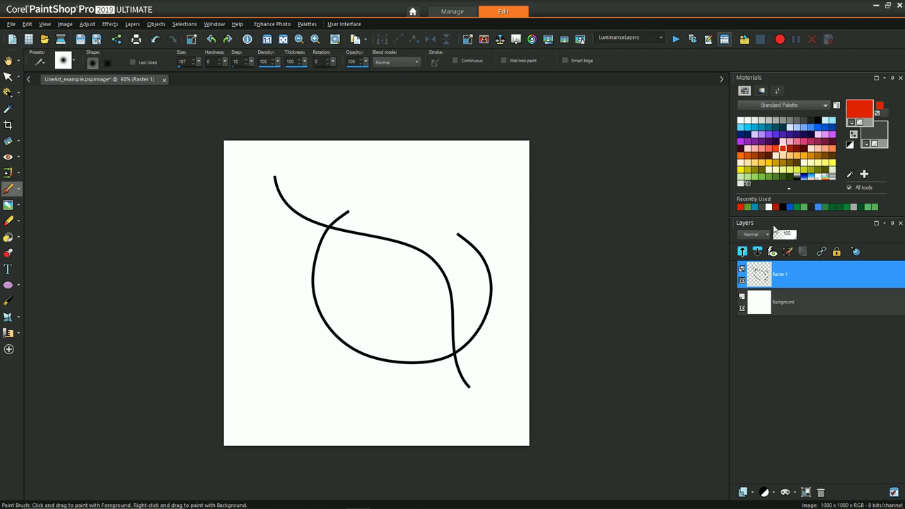
pyautogui.click(836, 252)
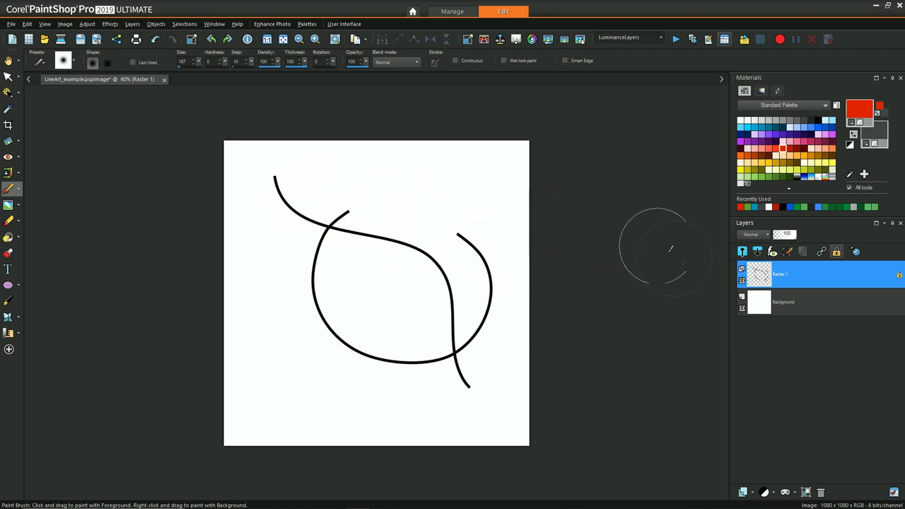
# - Hide and reshow the Background to check transparency, then brush red over the black curves
pyautogui.click(741, 308)
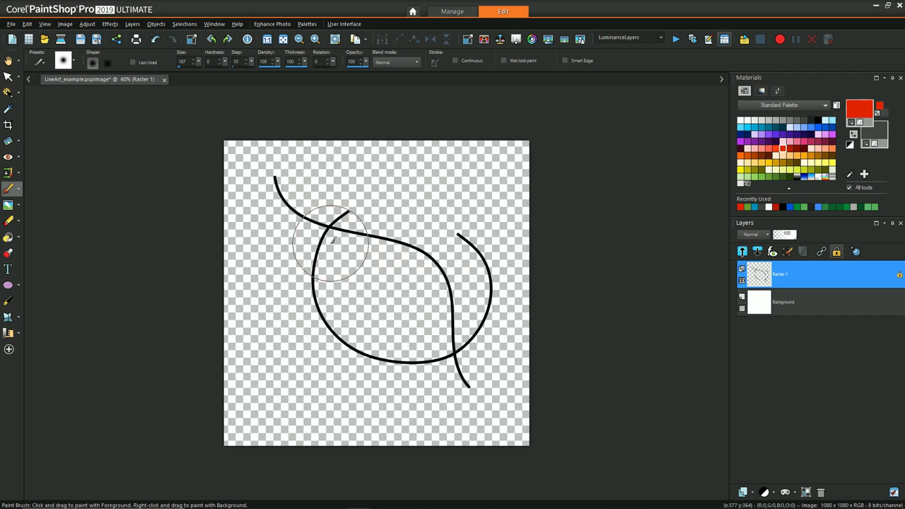
pyautogui.click(742, 308)
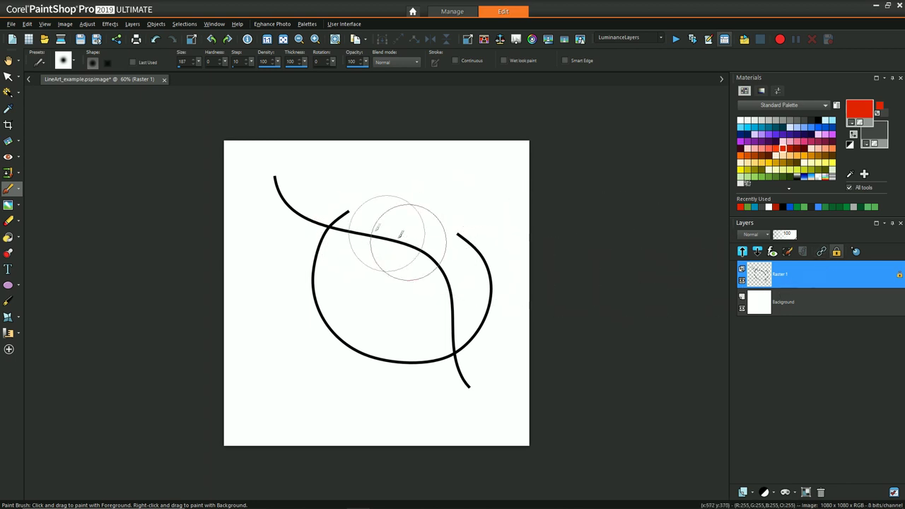
pyautogui.moveTo(353, 237)
pyautogui.mouseDown()
pyautogui.moveTo(424, 271)
pyautogui.moveTo(313, 202)
pyautogui.moveTo(302, 185)
pyautogui.moveTo(372, 289)
pyautogui.moveTo(440, 198)
pyautogui.moveTo(396, 311)
pyautogui.moveTo(358, 241)
pyautogui.mouseUp()
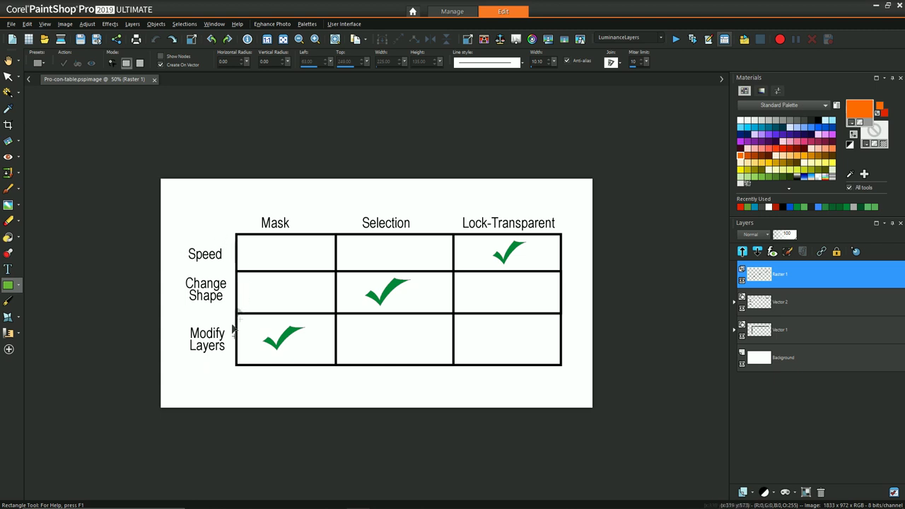
# - Draw an orange outline box around the Speed label and move it onto Change Shape
pyautogui.moveTo(175, 233); pyautogui.dragTo(231, 271)
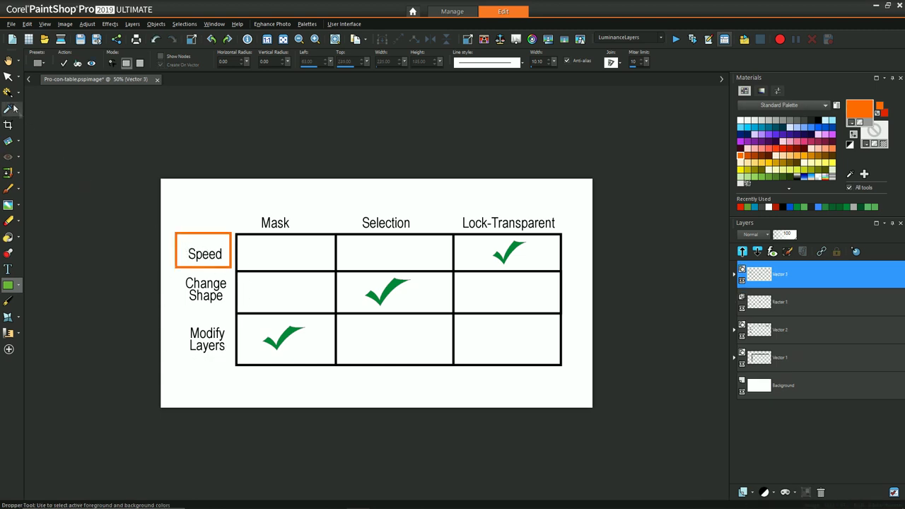
pyautogui.press('k')
pyautogui.moveTo(205, 251); pyautogui.dragTo(203, 289)
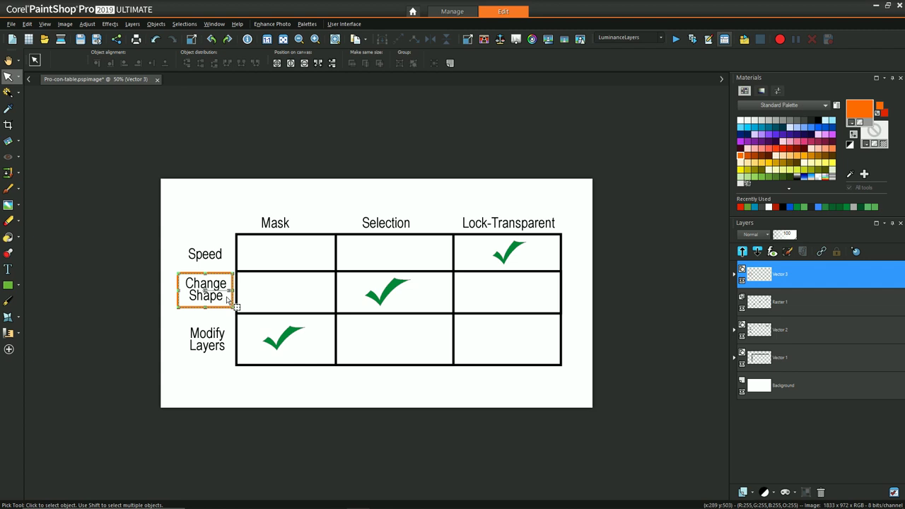
# - Move the orange box onto Modify Layers, then onto the Speed row checkmark
pyautogui.click(203, 339)
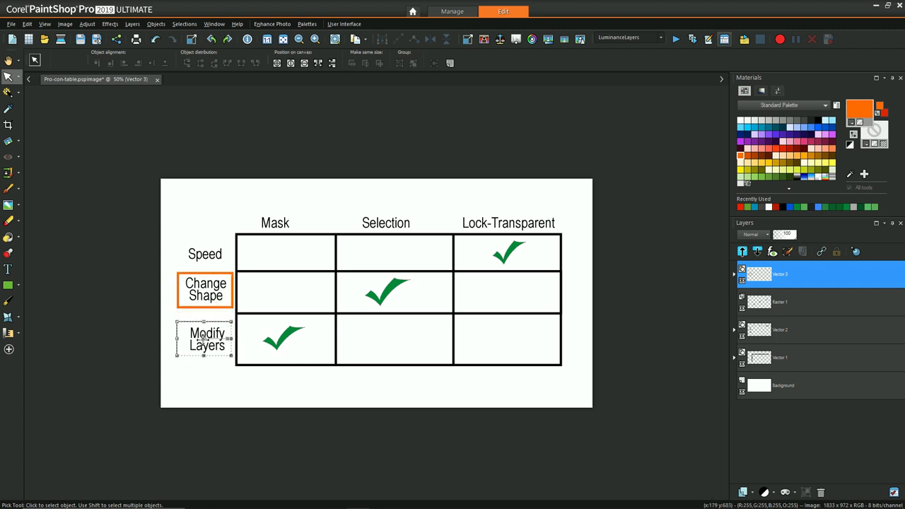
pyautogui.moveTo(203, 338); pyautogui.dragTo(203, 338)
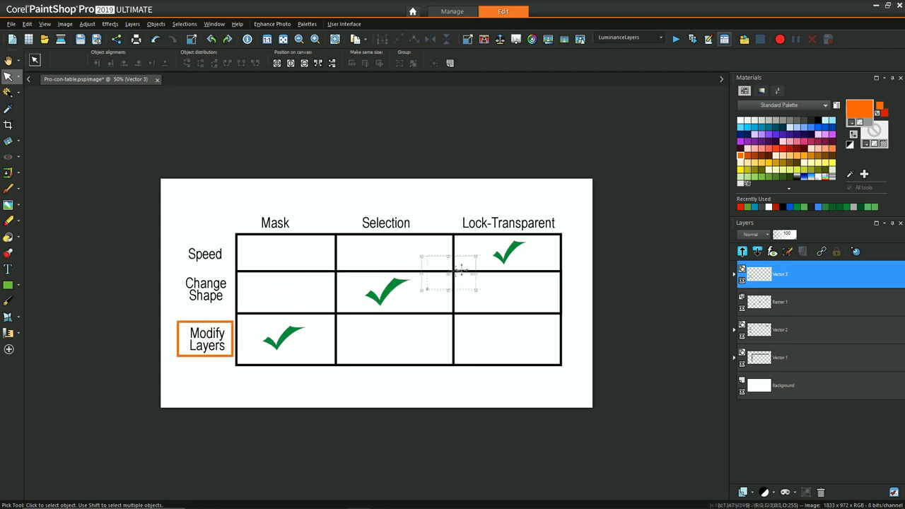
pyautogui.click(504, 254)
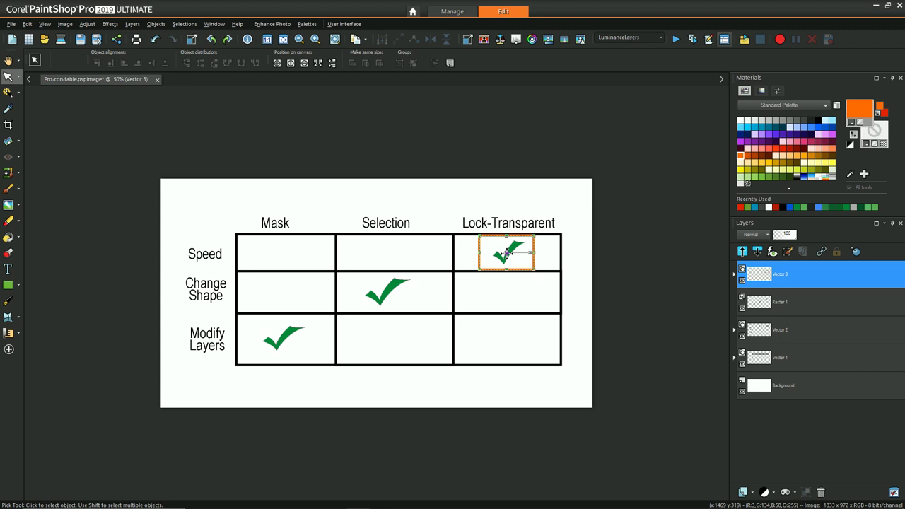
# - Move the orange box to the Change Shape checkmark, then to the Modify Layers Mask tick
pyautogui.click(385, 290)
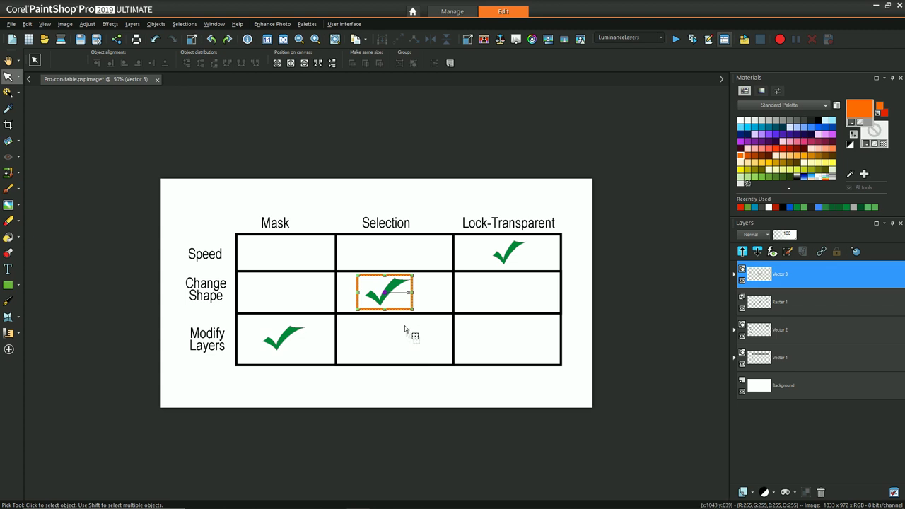
pyautogui.click(280, 336)
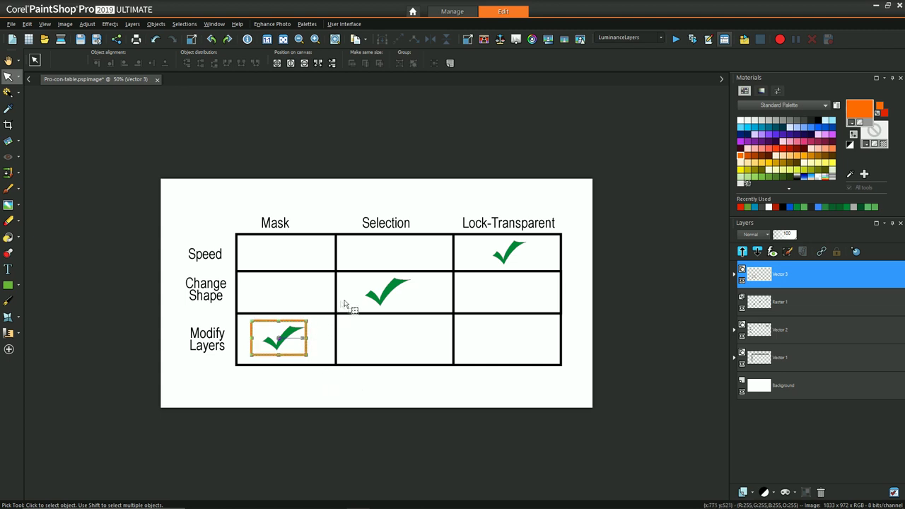
pyautogui.click(398, 354)
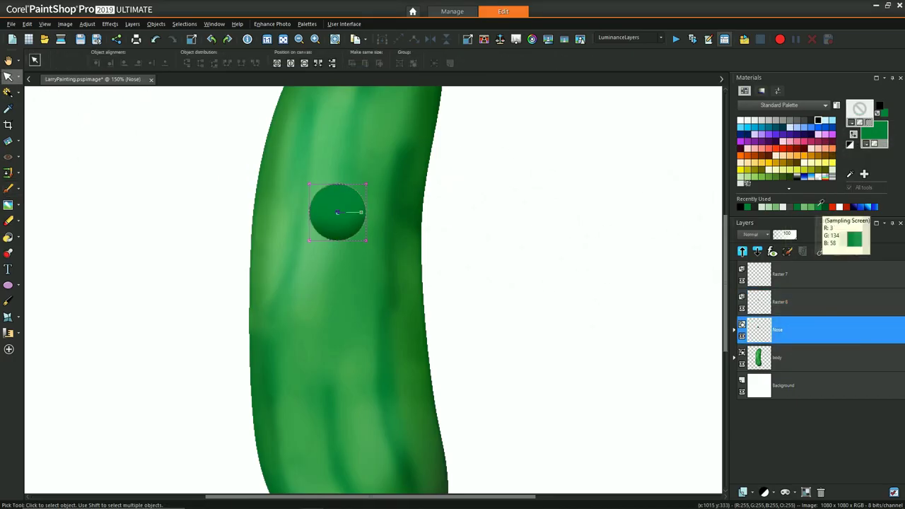
# - Sample the nose's green, collapse the Nose group and activate Raster 8 with the Paint Brush
pyautogui.click(339, 212)
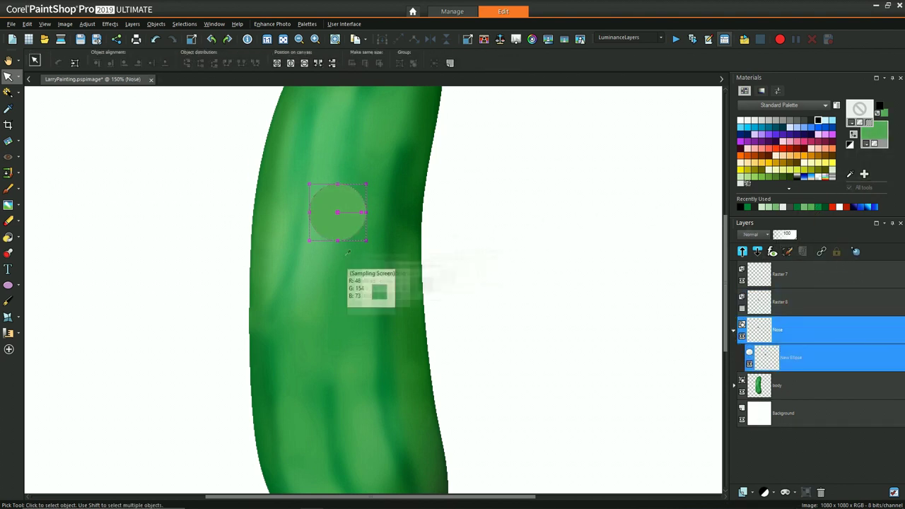
pyautogui.click(733, 329)
pyautogui.click(813, 301)
pyautogui.press('b')
# - Add a new raster layer above Raster 7 and switch to the Eraser
pyautogui.click(813, 274)
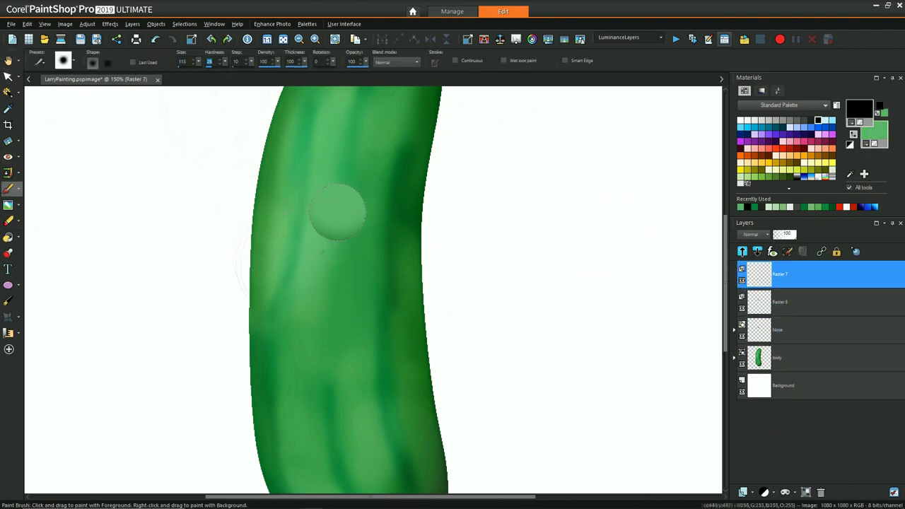
pyautogui.scroll(-3, 414, 252)
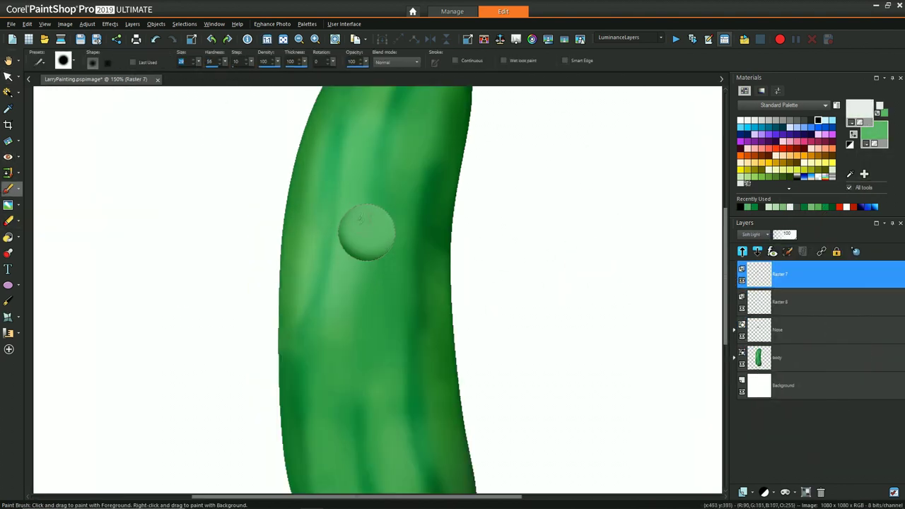
pyautogui.click(742, 491)
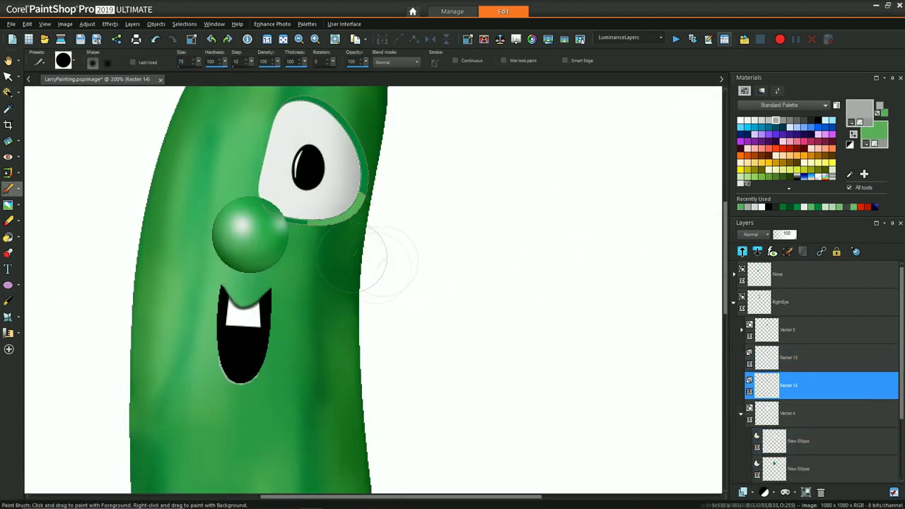
pyautogui.press('x')
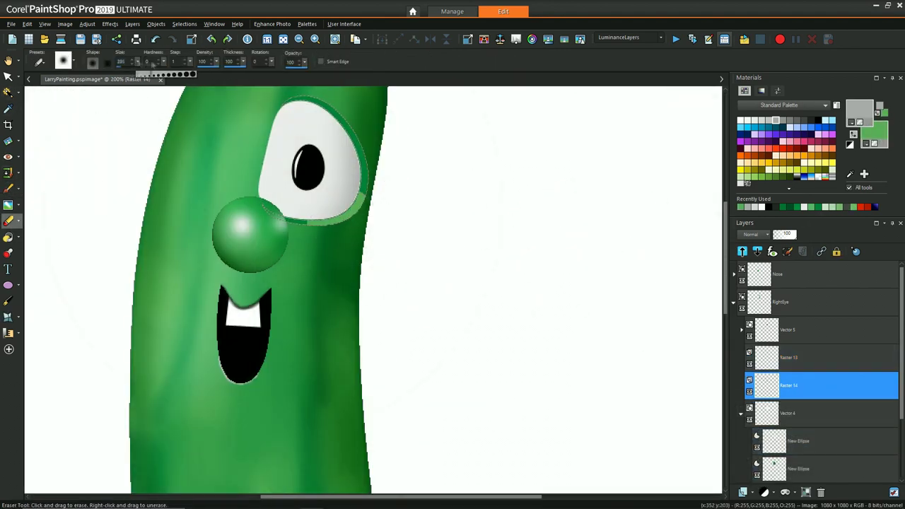